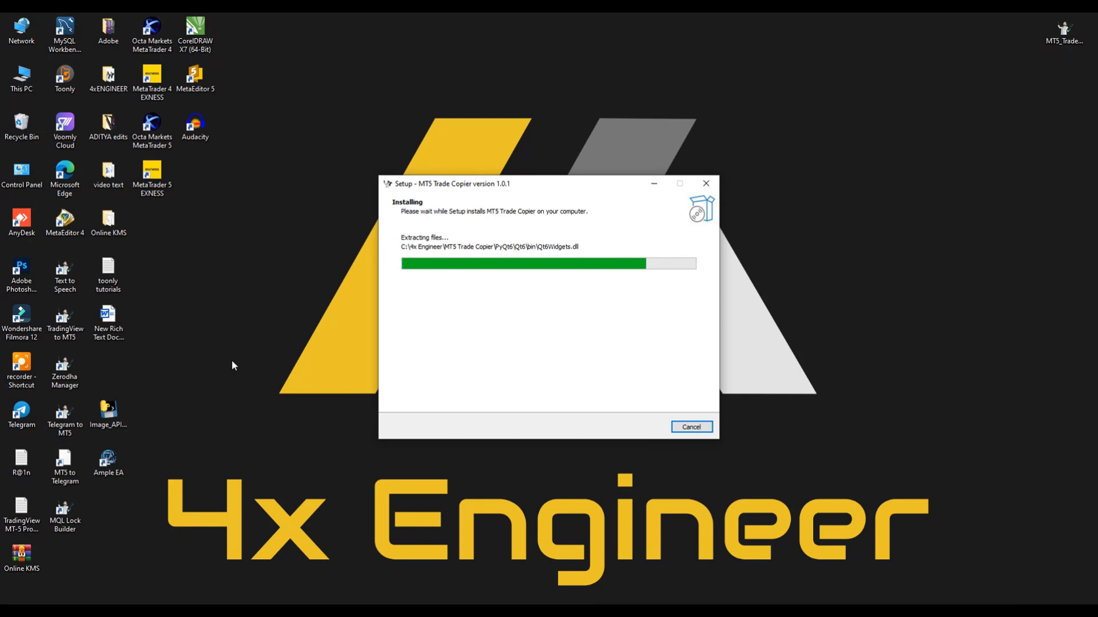
- Dismiss the product key error after installation, paste the product key and submit it to activate MT5 Trade Copier
{"action": "left_click", "coordinate": [645, 426]}
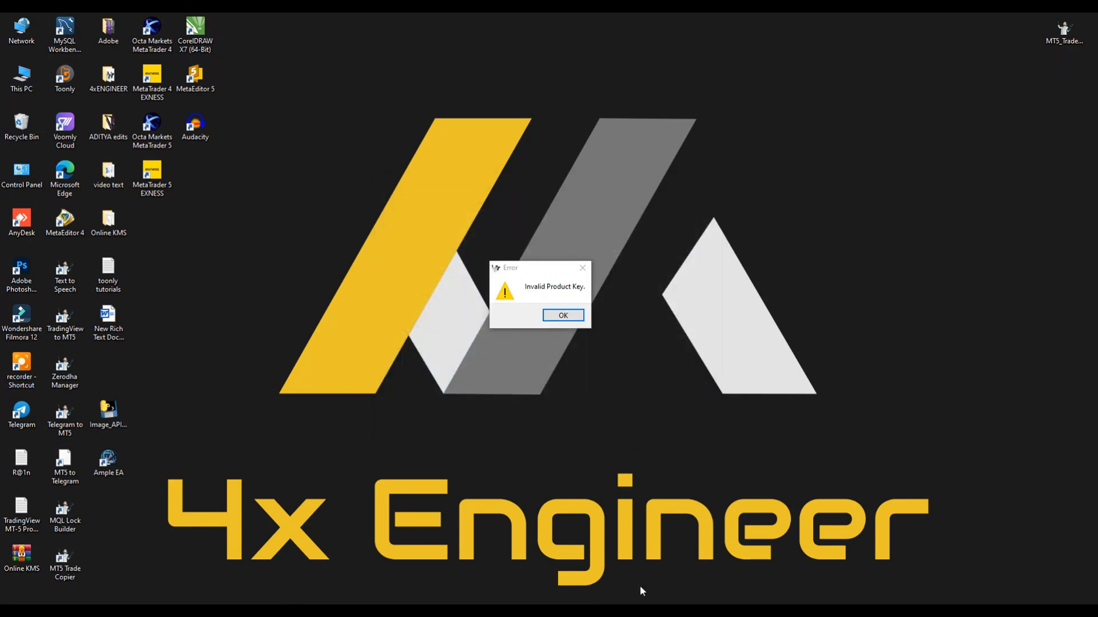
{"action": "left_click", "coordinate": [568, 316]}
{"action": "left_click", "coordinate": [431, 309]}
{"action": "key", "text": "ctrl+v"}
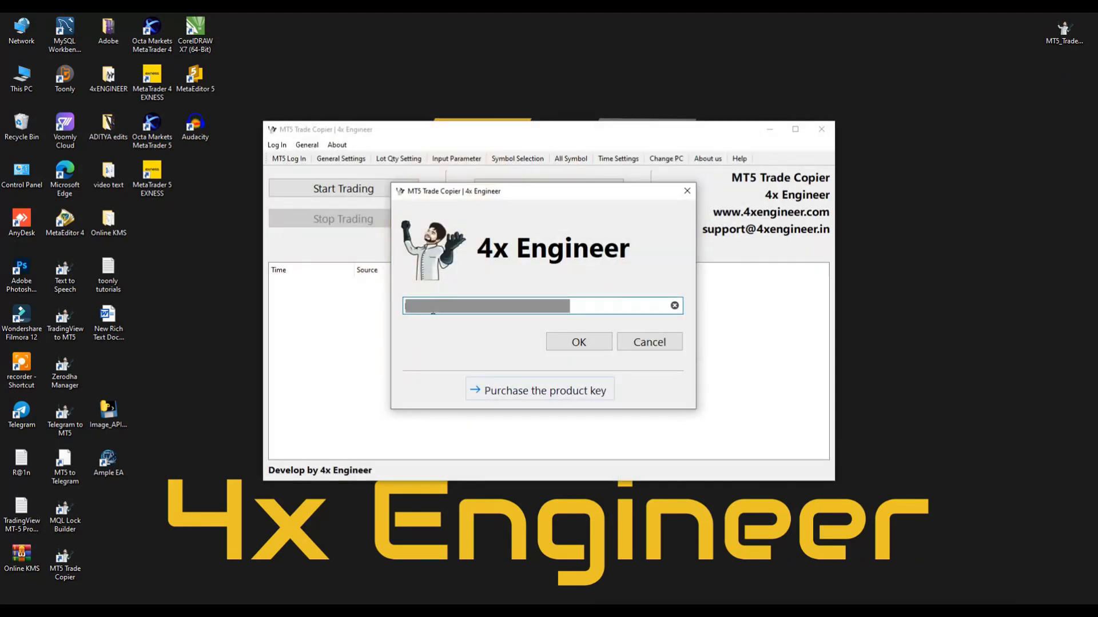
{"action": "left_click", "coordinate": [576, 343]}
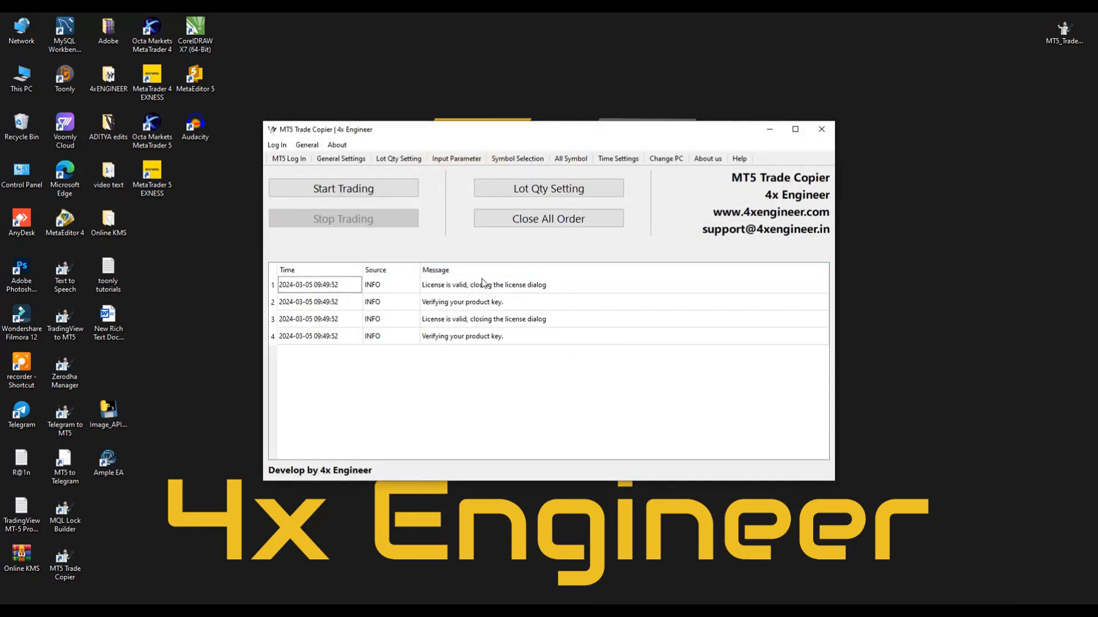
- Set the Signal MT5 path to the MetaTrader 5 EXNESS terminal and the Trade MT5 path to the Octa Markets MetaTrader 5 terminal
{"action": "left_click", "coordinate": [287, 160]}
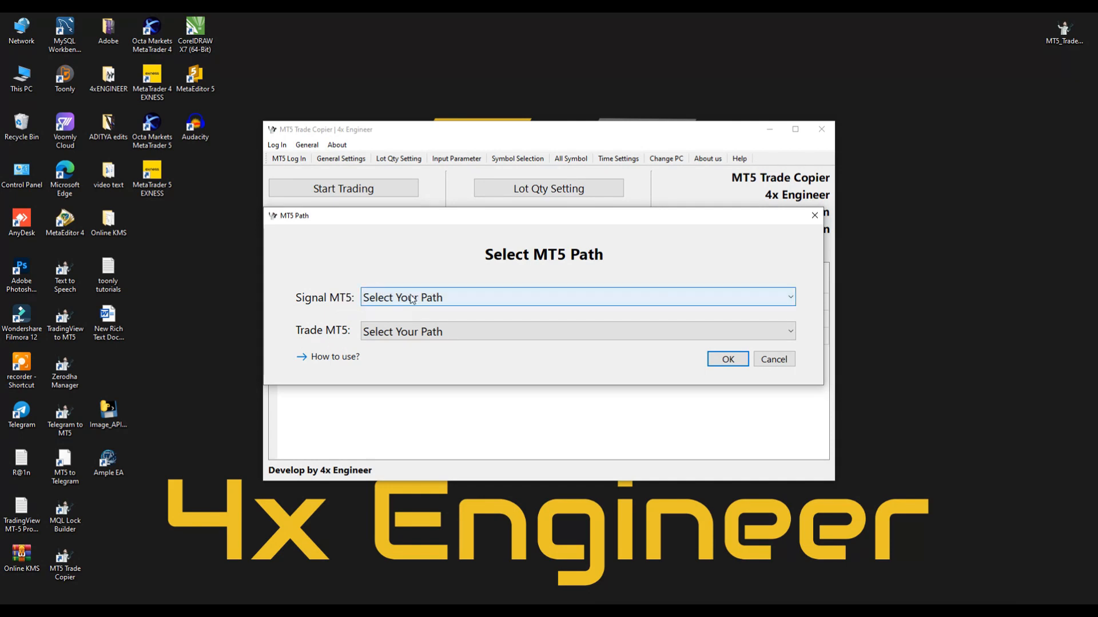
{"action": "left_click", "coordinate": [504, 297]}
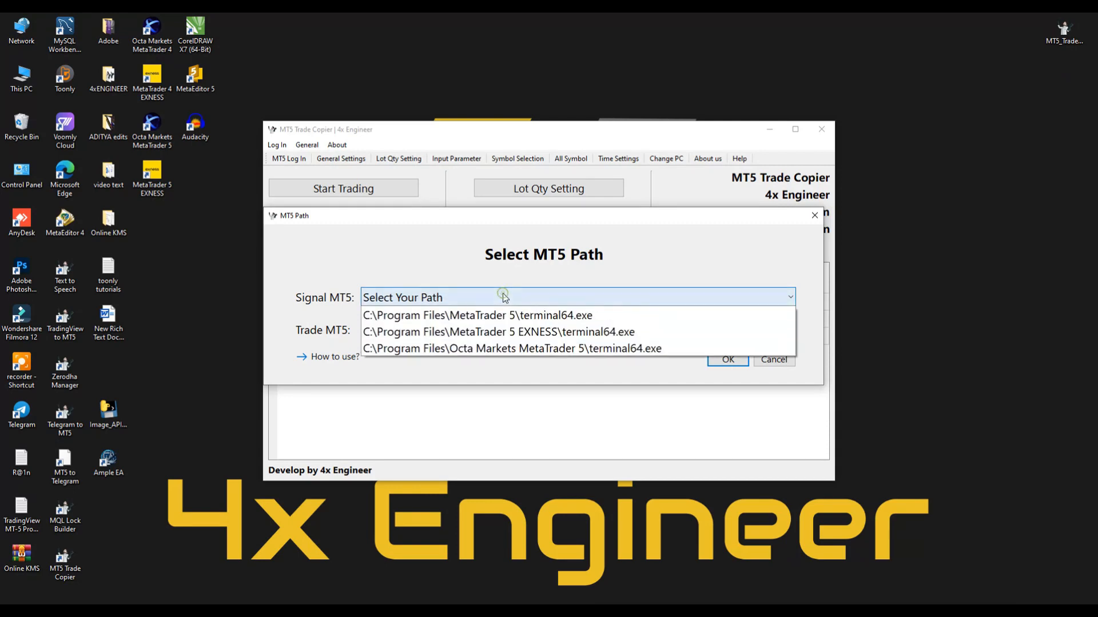
{"action": "left_click", "coordinate": [479, 333]}
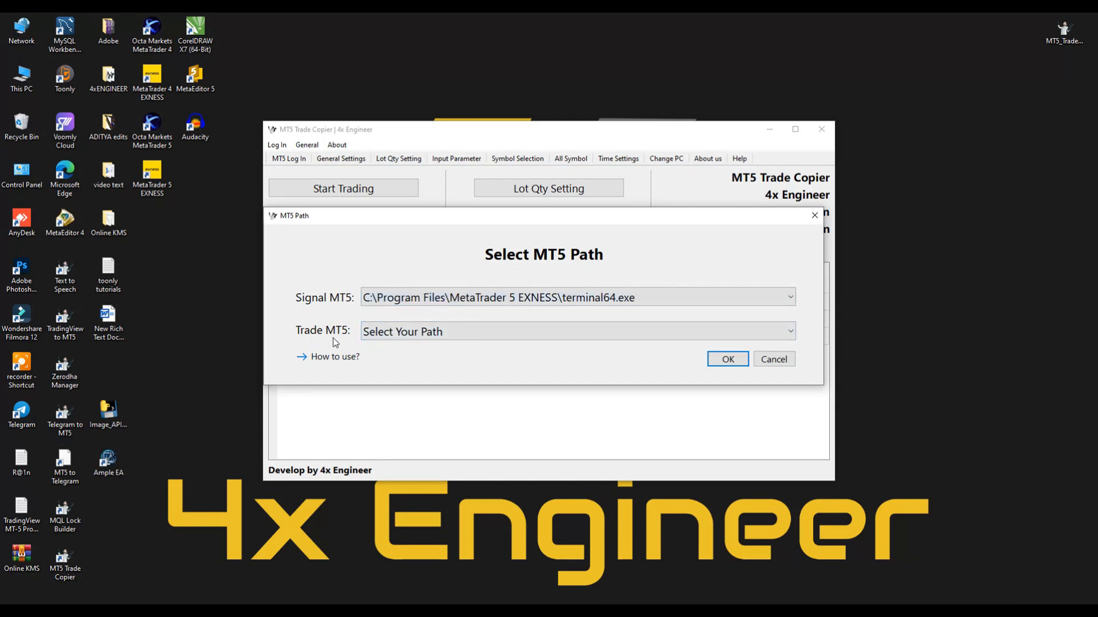
{"action": "left_click", "coordinate": [532, 338]}
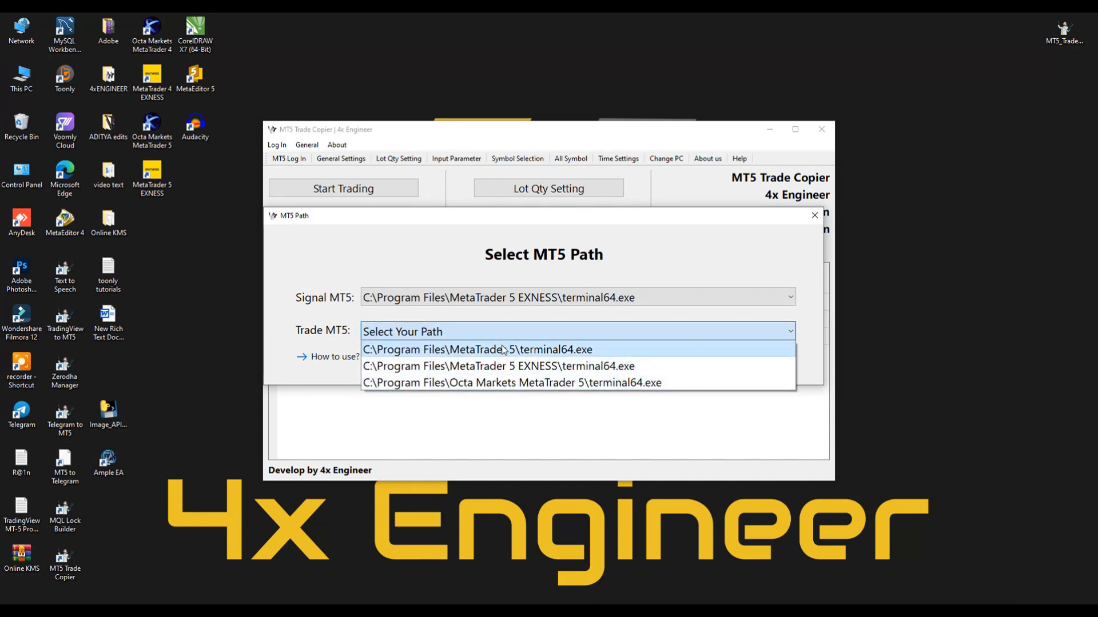
{"action": "left_click", "coordinate": [505, 383]}
{"action": "left_click", "coordinate": [511, 305]}
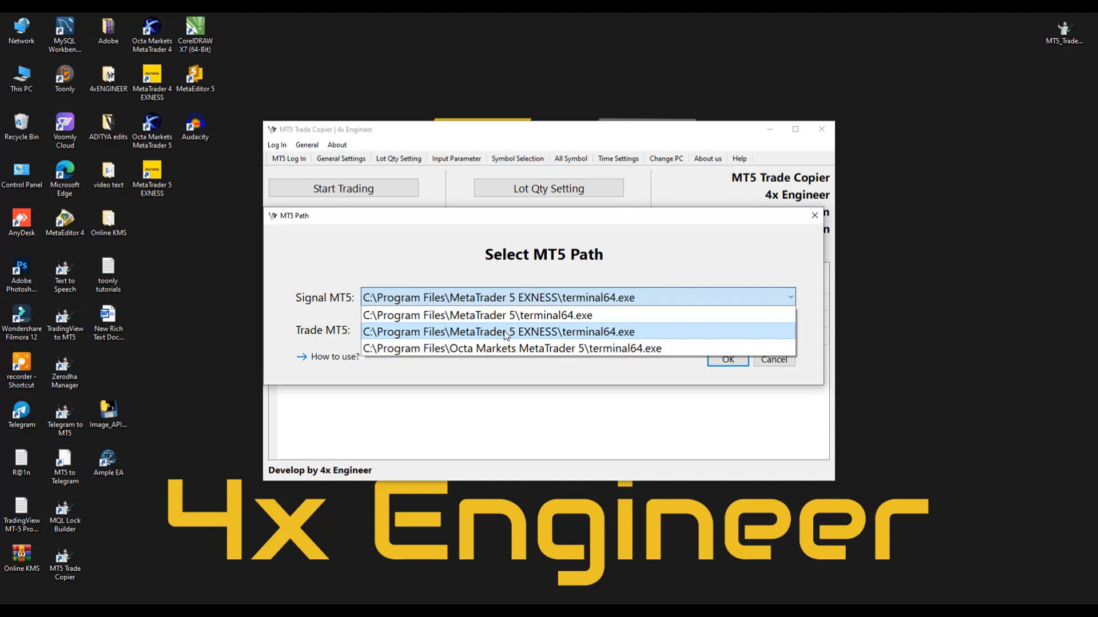
{"action": "left_click", "coordinate": [532, 335]}
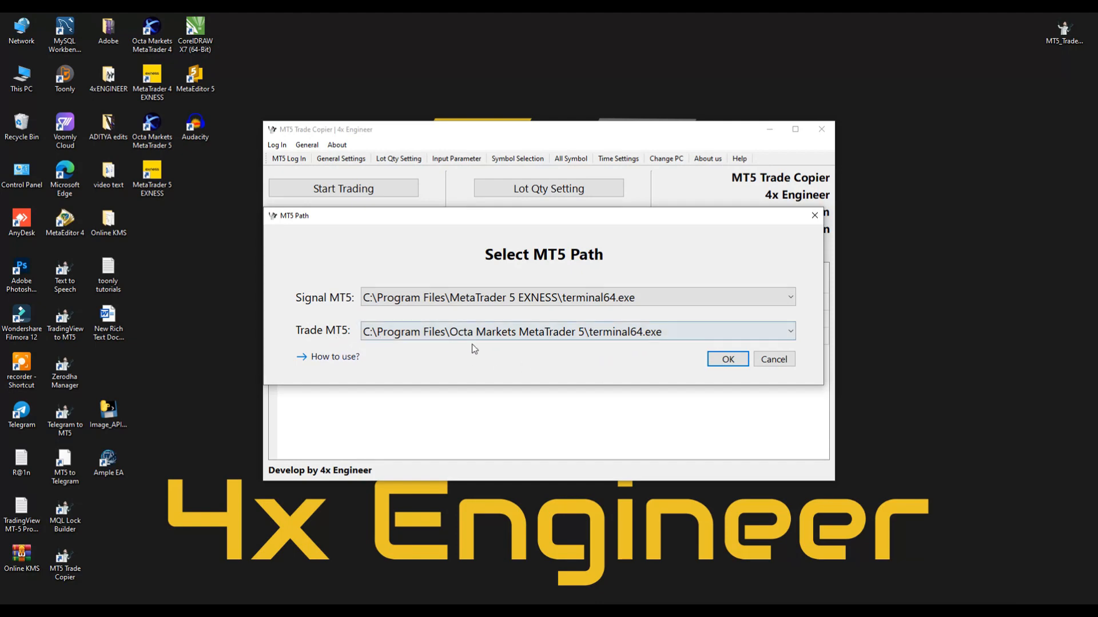
{"action": "left_click", "coordinate": [727, 359]}
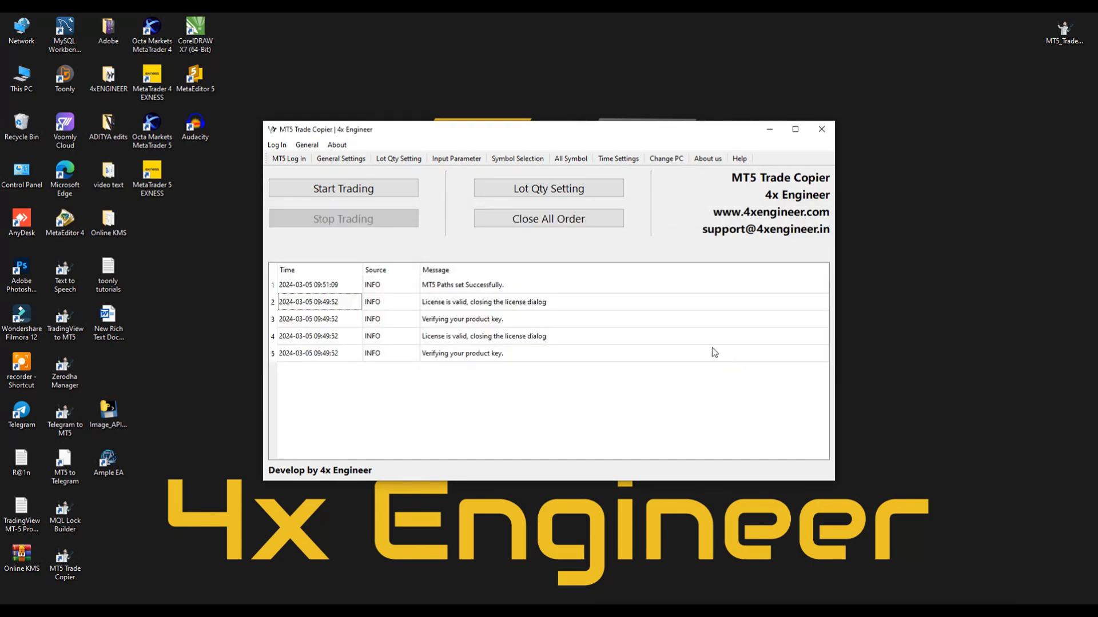
- Review the general settings, clear the Max Spread value and save them
{"action": "left_click", "coordinate": [330, 162]}
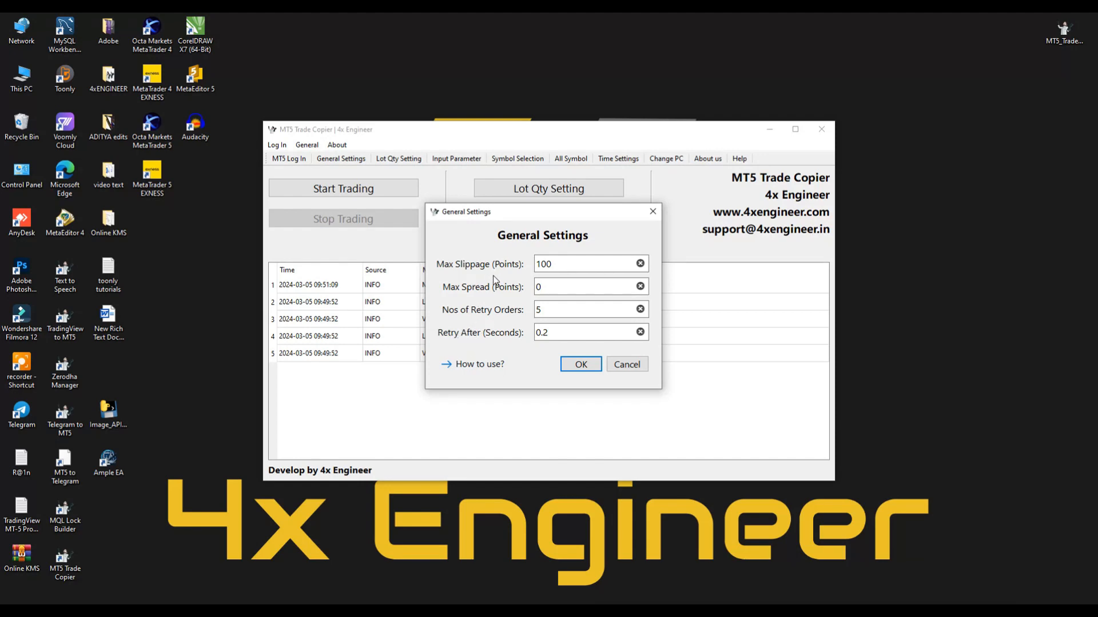
{"action": "double_click", "coordinate": [536, 264]}
{"action": "left_click", "coordinate": [559, 265]}
{"action": "double_click", "coordinate": [538, 264]}
{"action": "left_click", "coordinate": [562, 264]}
{"action": "left_click", "coordinate": [495, 287]}
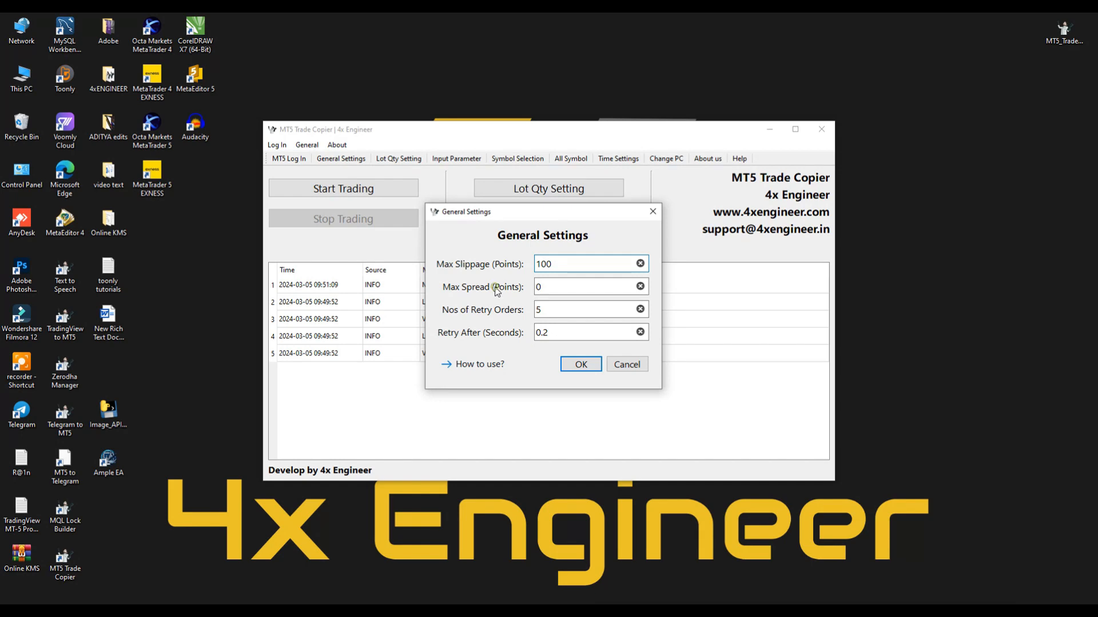
{"action": "left_click", "coordinate": [546, 287]}
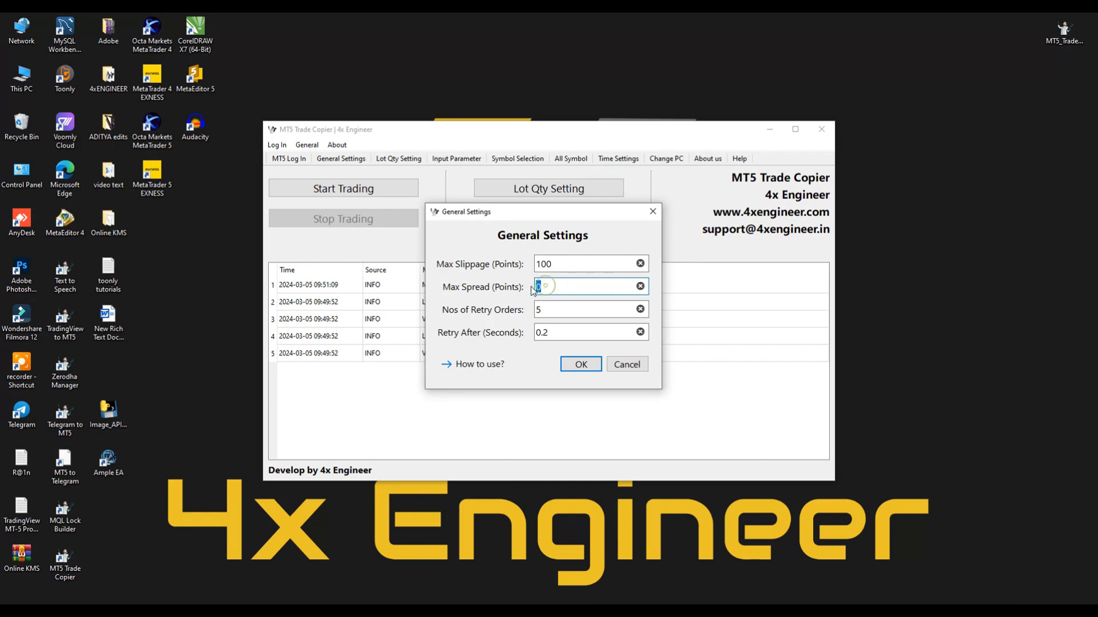
{"action": "left_click", "coordinate": [640, 287]}
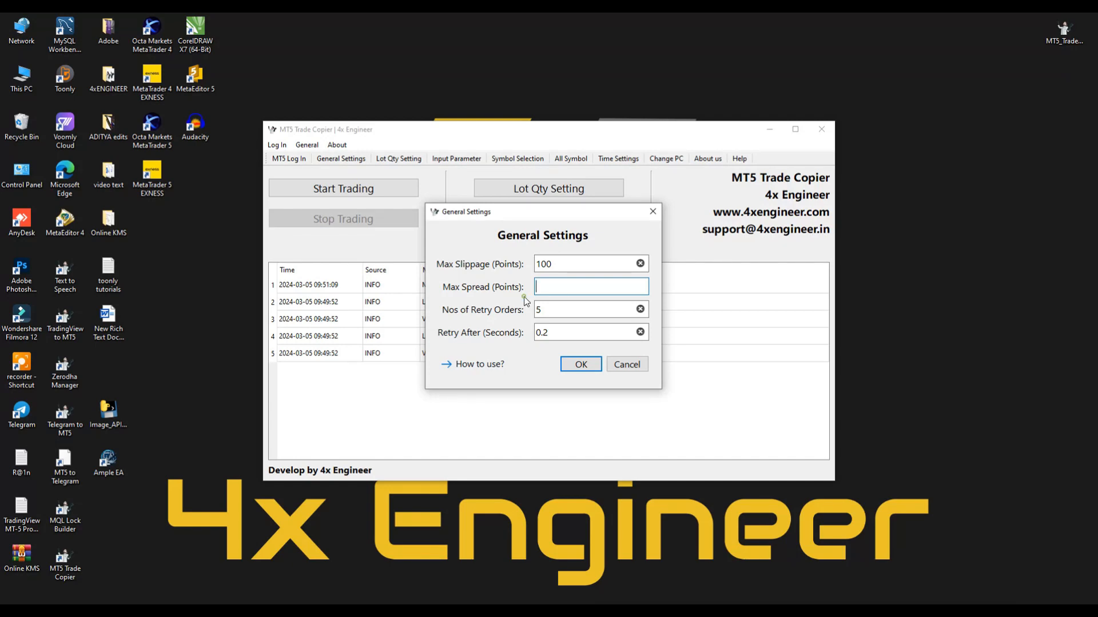
{"action": "left_click", "coordinate": [550, 312]}
{"action": "left_click_drag", "start_coordinate": [536, 333], "coordinate": [552, 334]}
{"action": "left_click", "coordinate": [556, 334]}
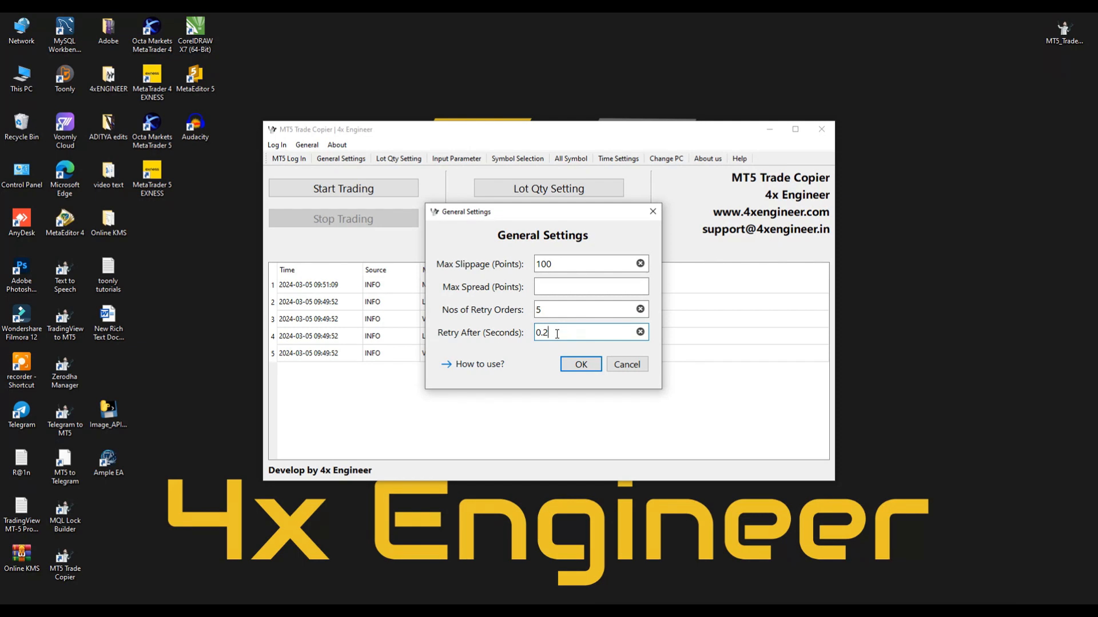
{"action": "left_click", "coordinate": [578, 364]}
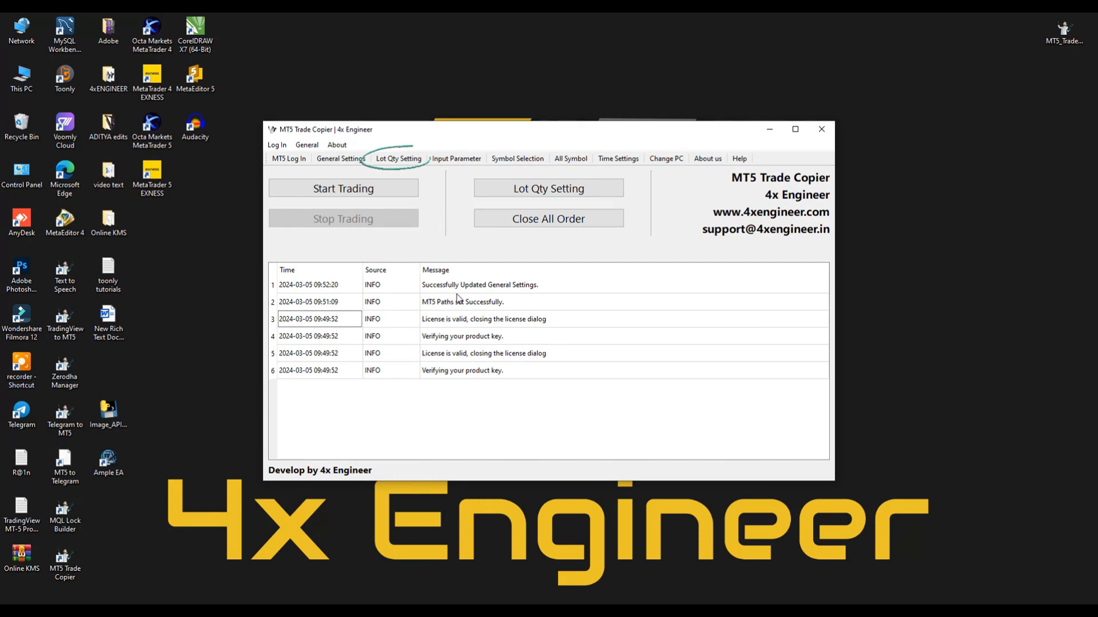
- Open the lot quantity settings and choose Fix_Lot as the lot type
{"action": "left_click", "coordinate": [397, 161]}
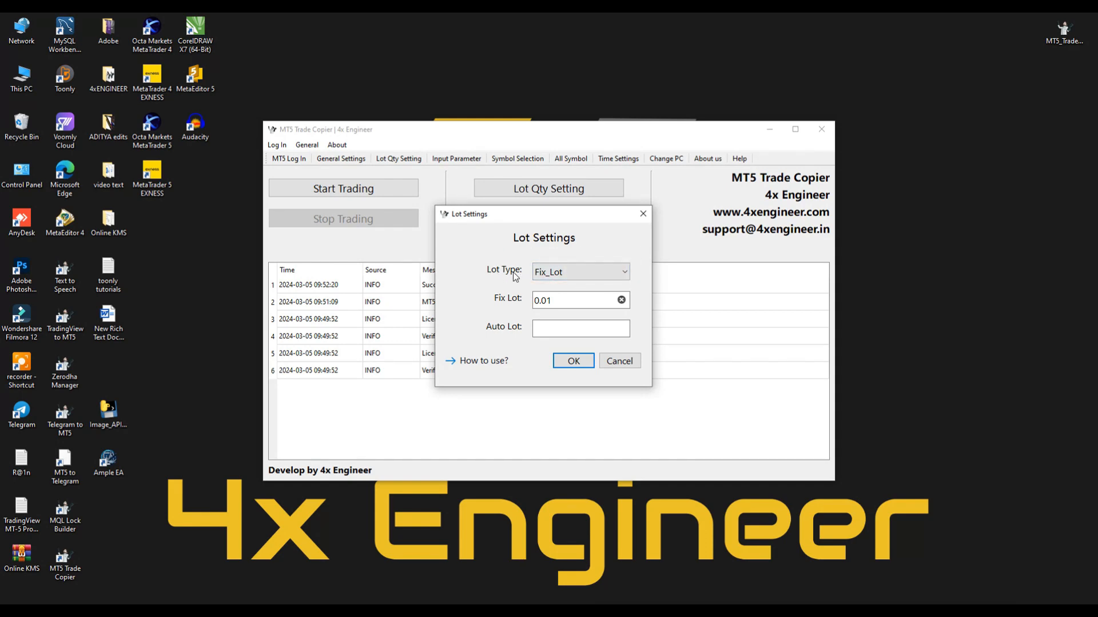
{"action": "left_click", "coordinate": [578, 272]}
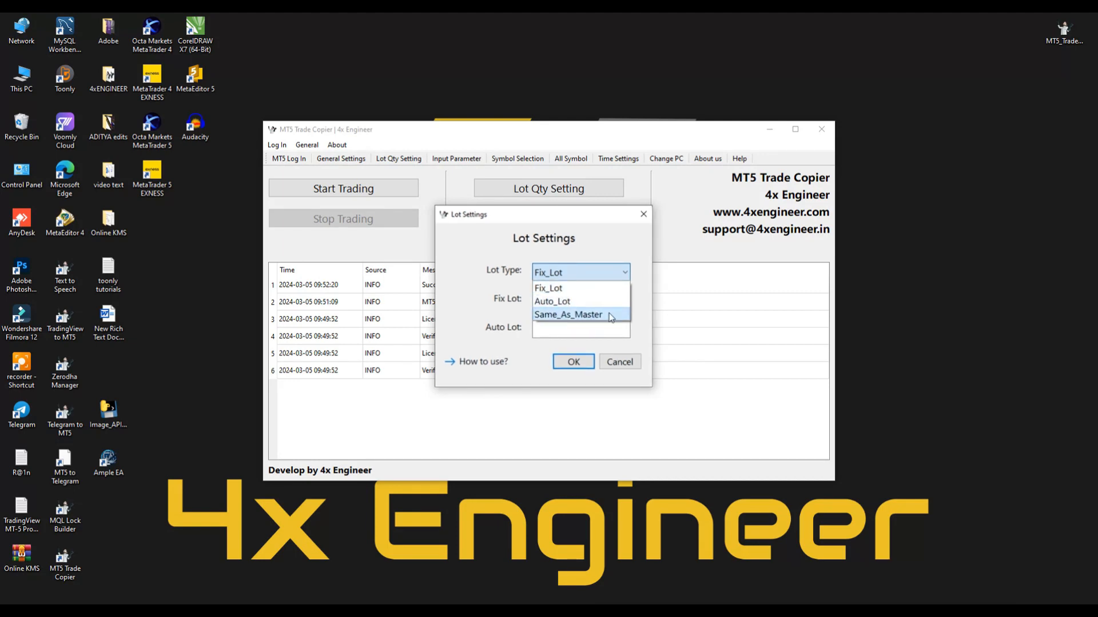
{"action": "left_click", "coordinate": [578, 288]}
{"action": "key", "text": "Tab"}
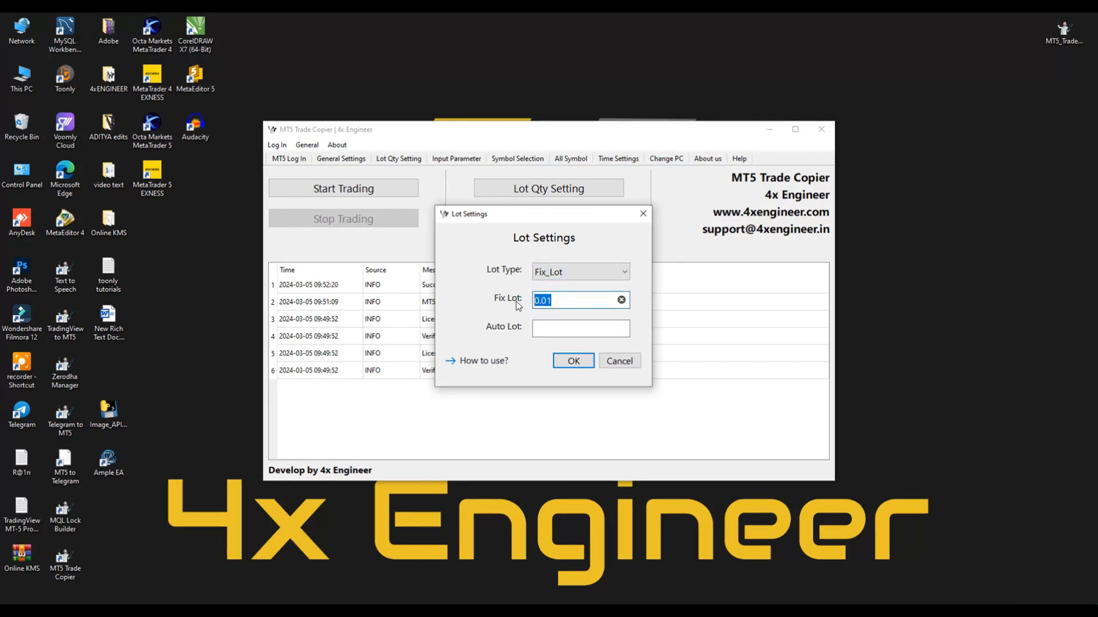
- Switch the lot type to Auto_Lot and activate the Auto Lot value for entry
{"action": "left_click", "coordinate": [563, 272]}
{"action": "left_click", "coordinate": [563, 300]}
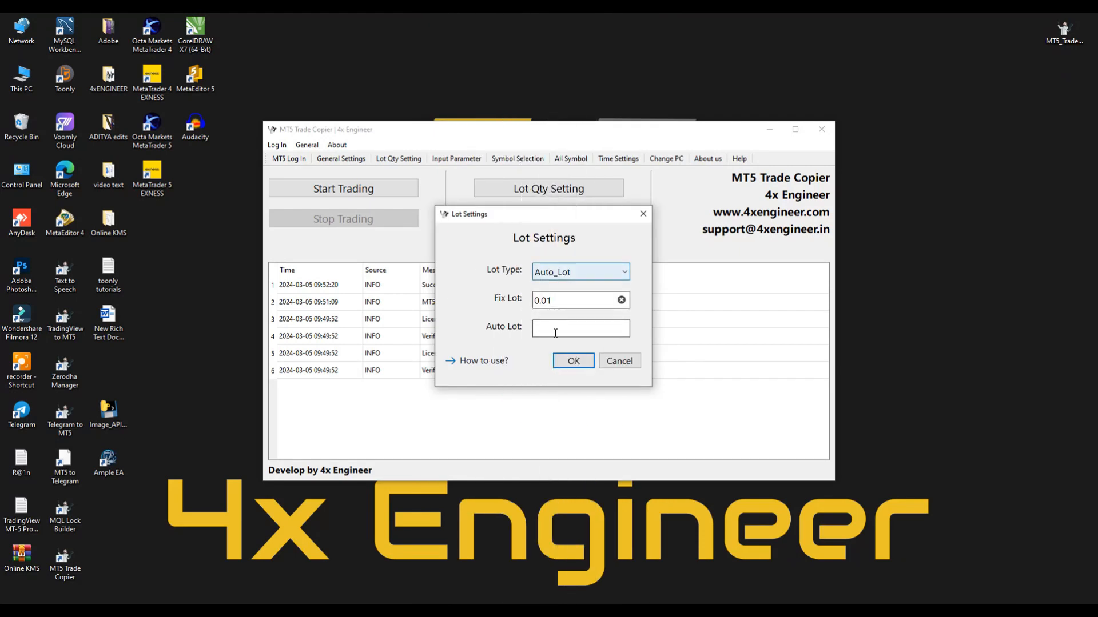
{"action": "left_click", "coordinate": [553, 328]}
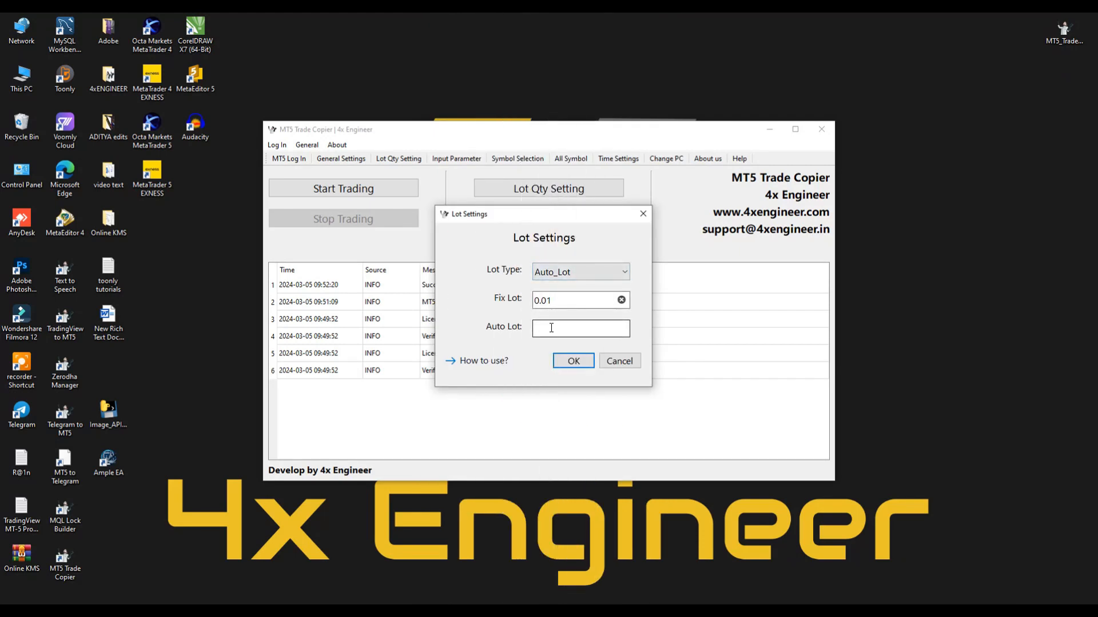
- Return the lot type to Fix_Lot and save the lot settings
{"action": "left_click", "coordinate": [564, 274]}
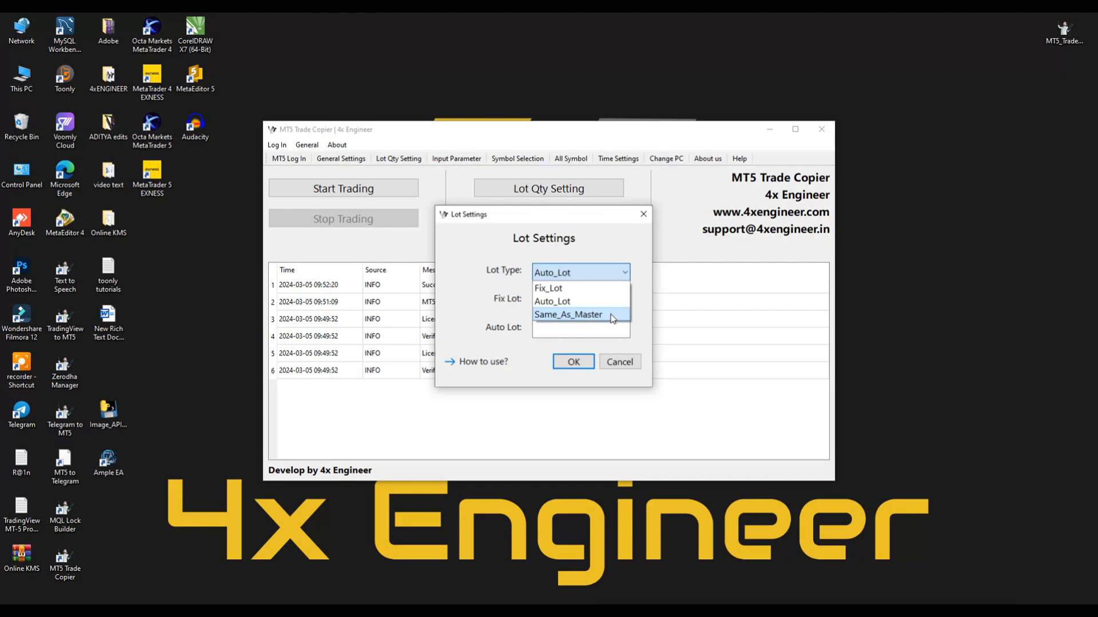
{"action": "left_click", "coordinate": [577, 290]}
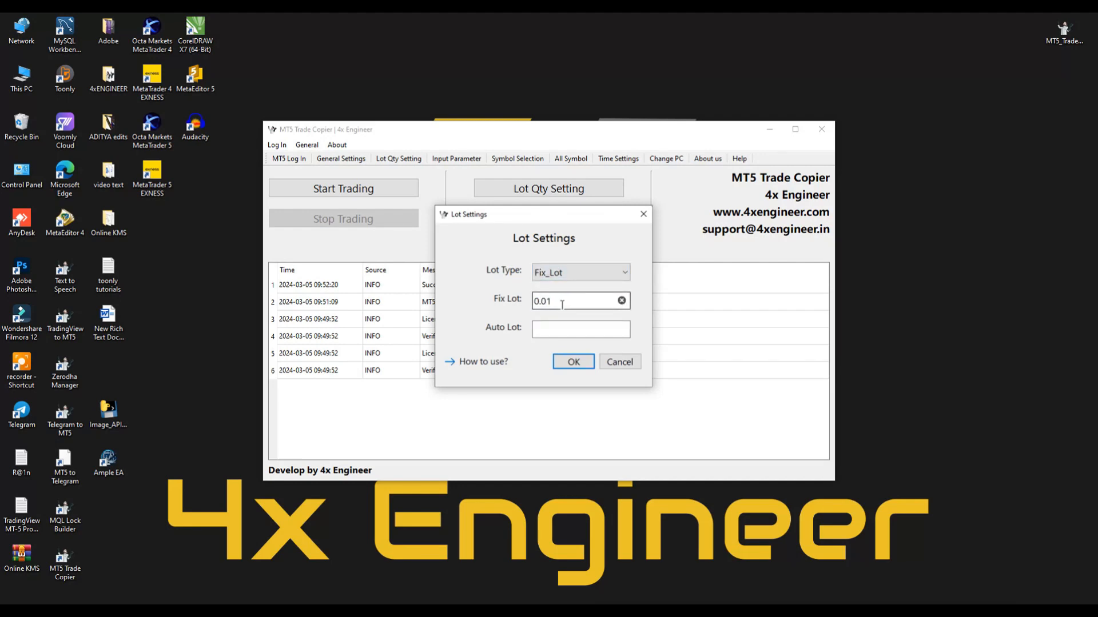
{"action": "left_click", "coordinate": [564, 303]}
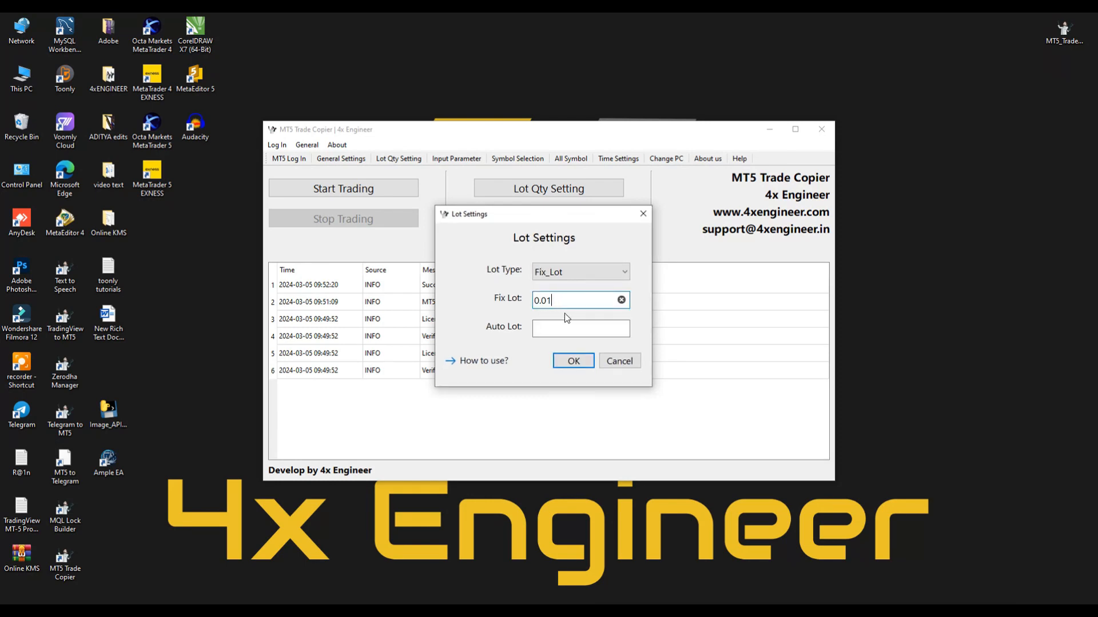
{"action": "left_click", "coordinate": [570, 362]}
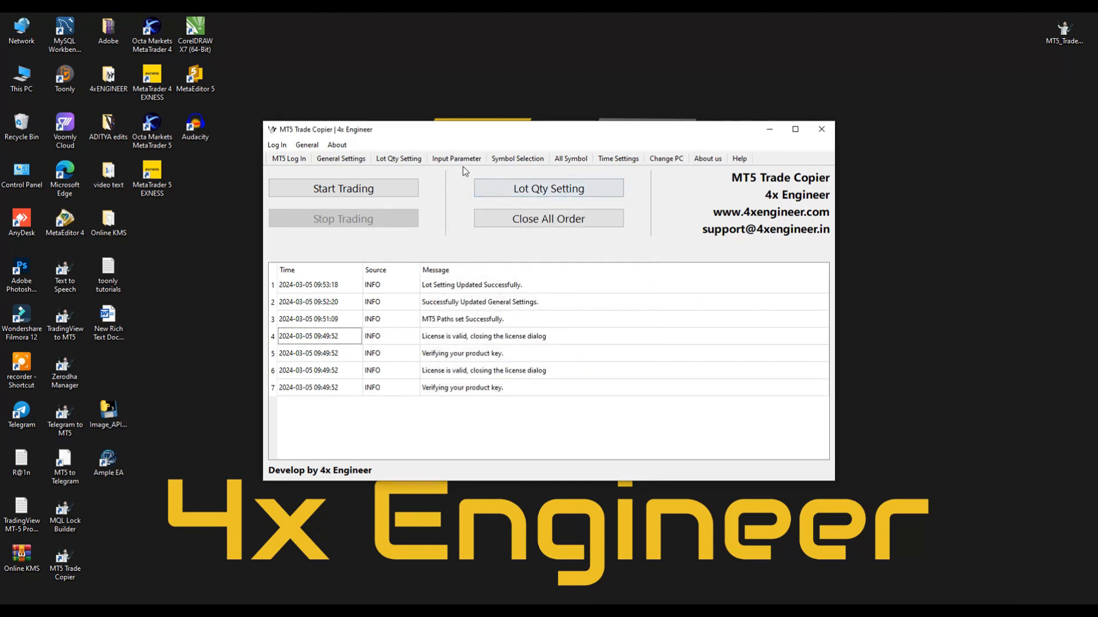
{"action": "left_click", "coordinate": [446, 290]}
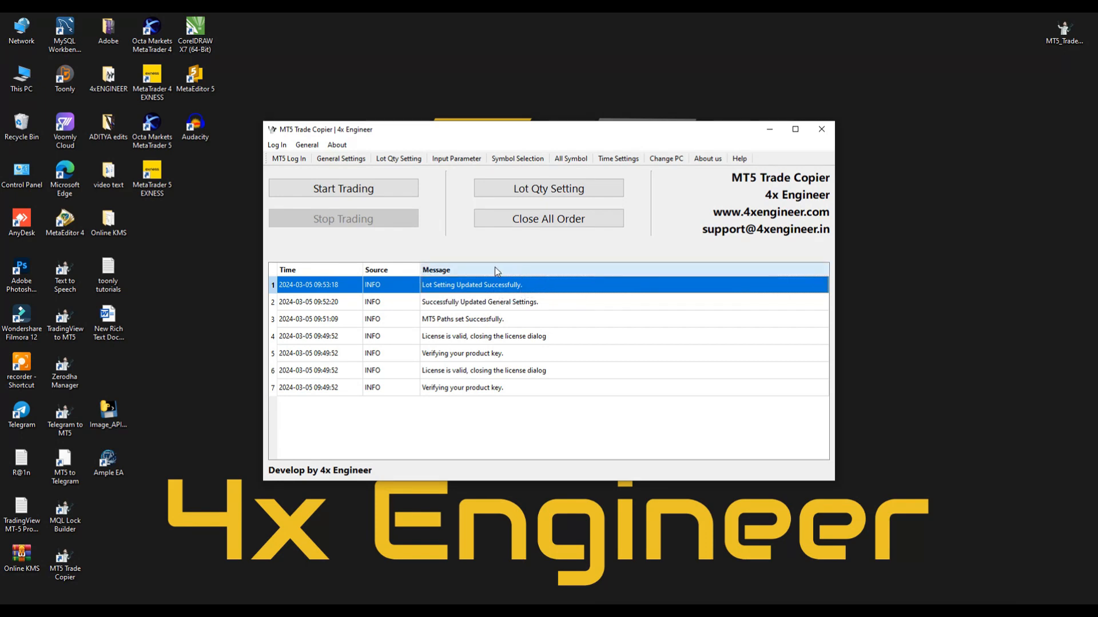
- Set Max Buy to 2 and Max Sell to 2 in the input parameters and save them
{"action": "left_click", "coordinate": [457, 159]}
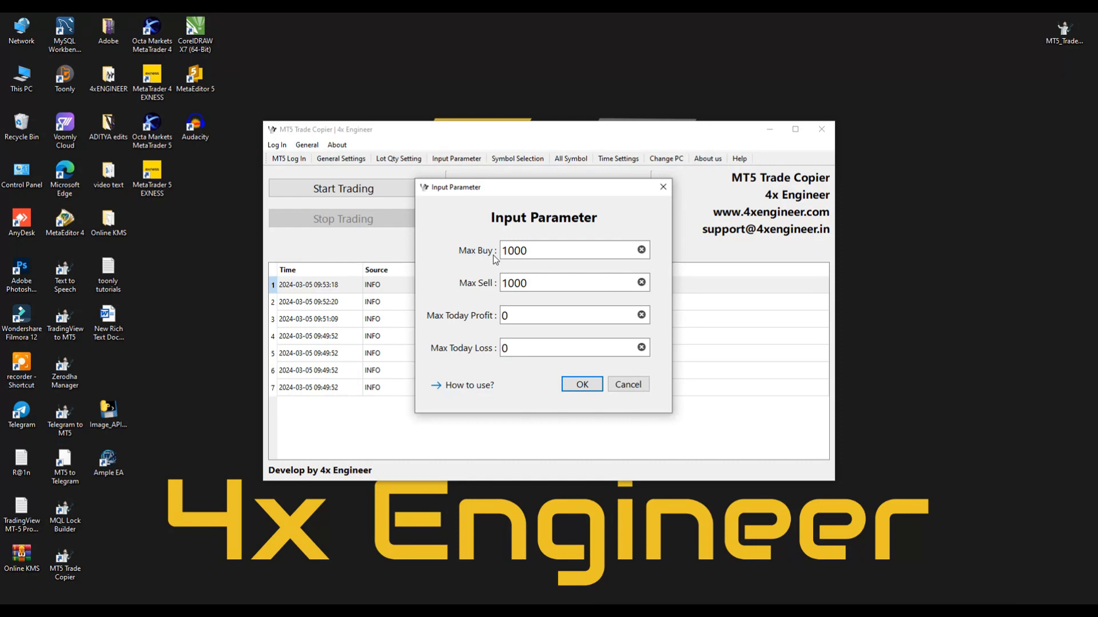
{"action": "double_click", "coordinate": [532, 250]}
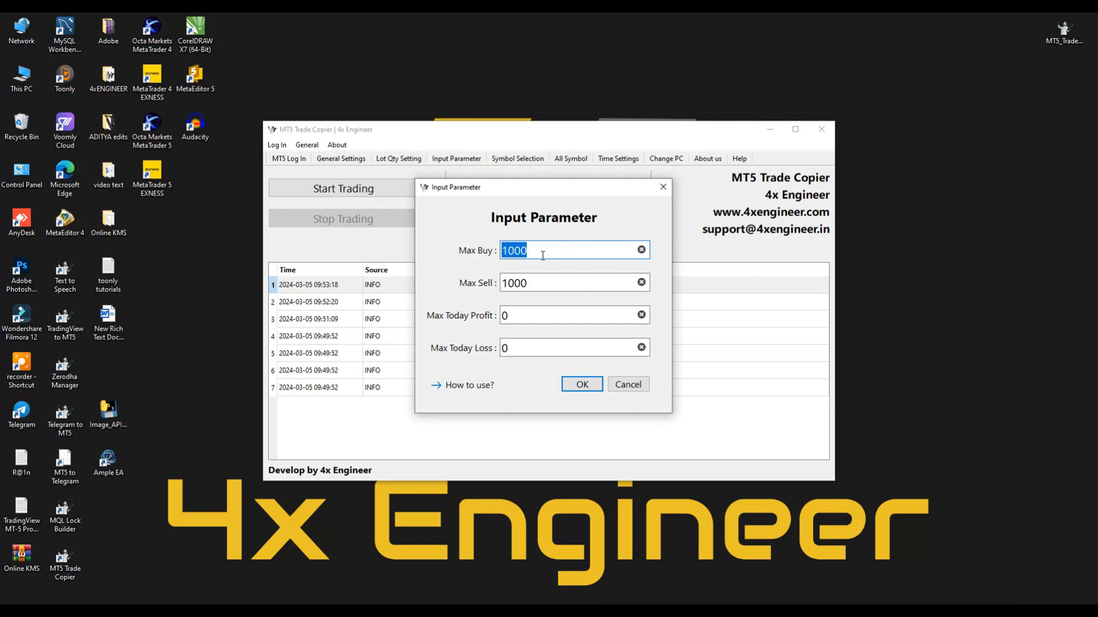
{"action": "type", "text": "2"}
{"action": "left_click_drag", "start_coordinate": [532, 283], "coordinate": [467, 289]}
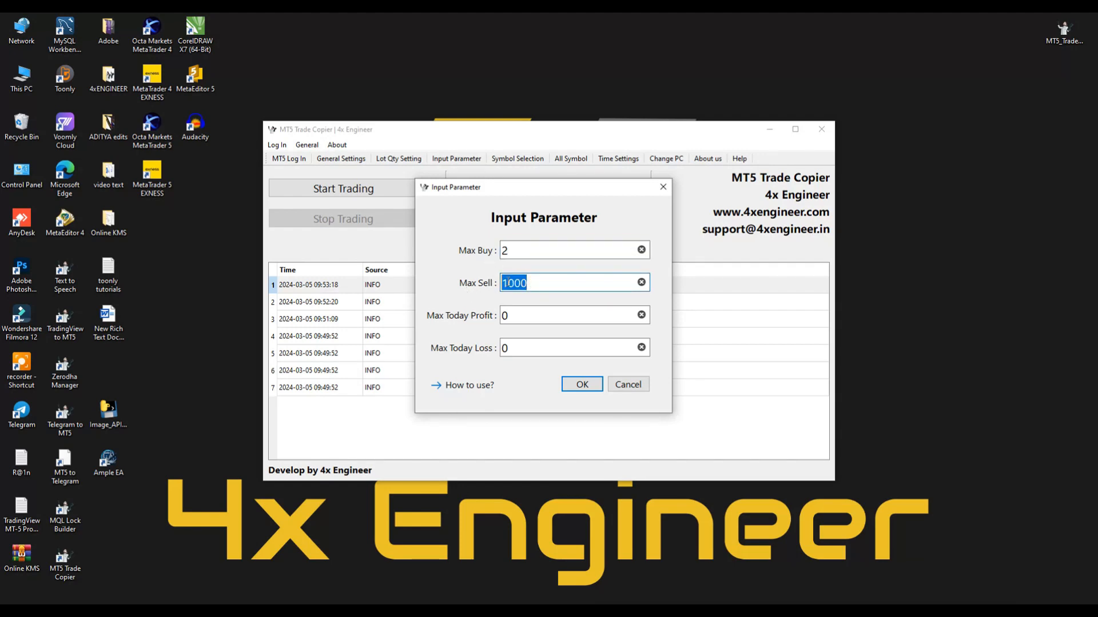
{"action": "type", "text": "2"}
{"action": "left_click", "coordinate": [508, 347]}
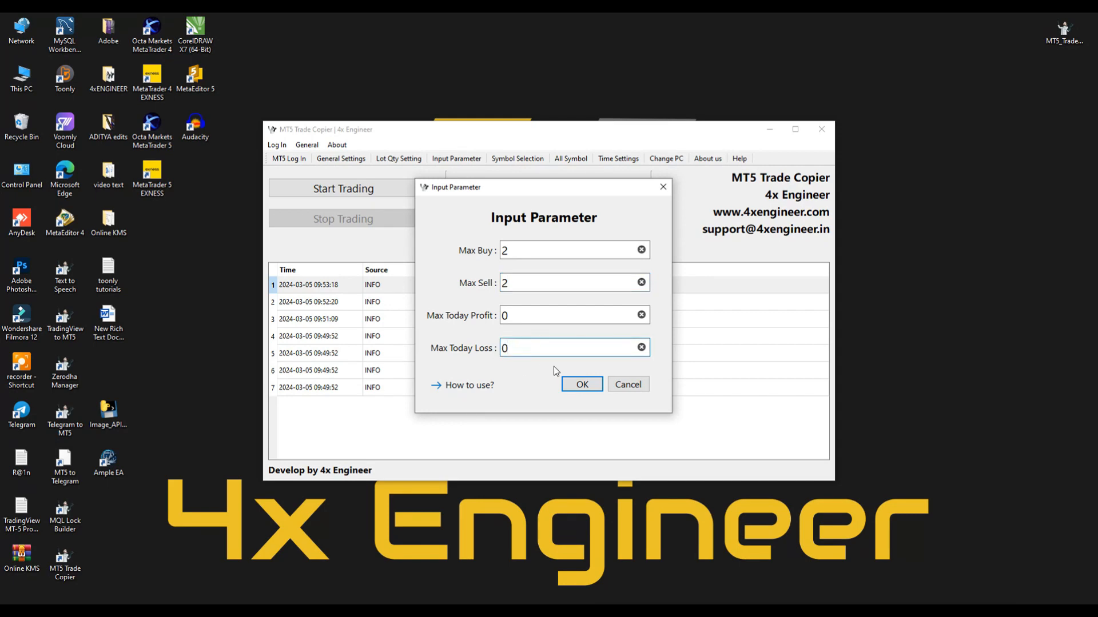
{"action": "left_click", "coordinate": [578, 386]}
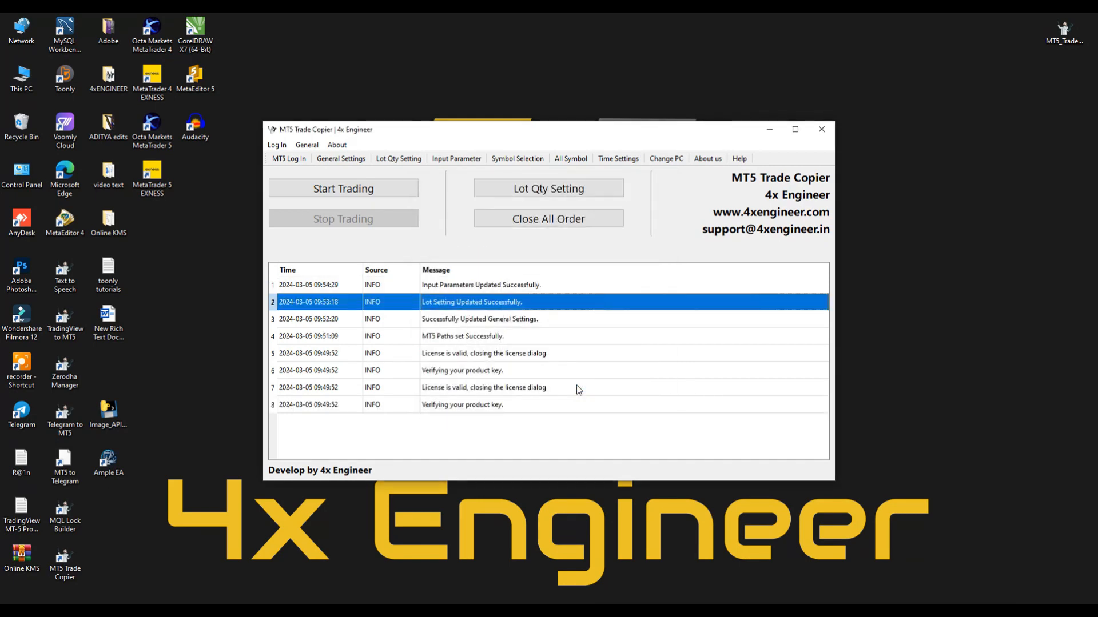
{"action": "left_click", "coordinate": [442, 281]}
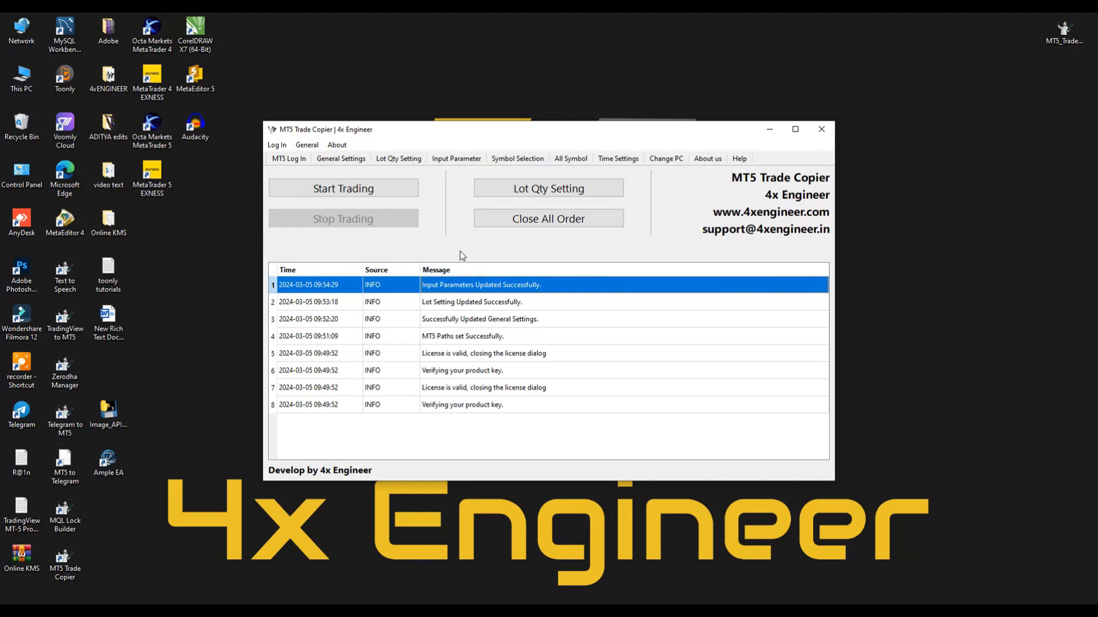
- Open the symbol selection dialog, bring it in front of the MetaTrader 5 terminals and minimize the terminal windows
{"action": "left_click", "coordinate": [517, 160]}
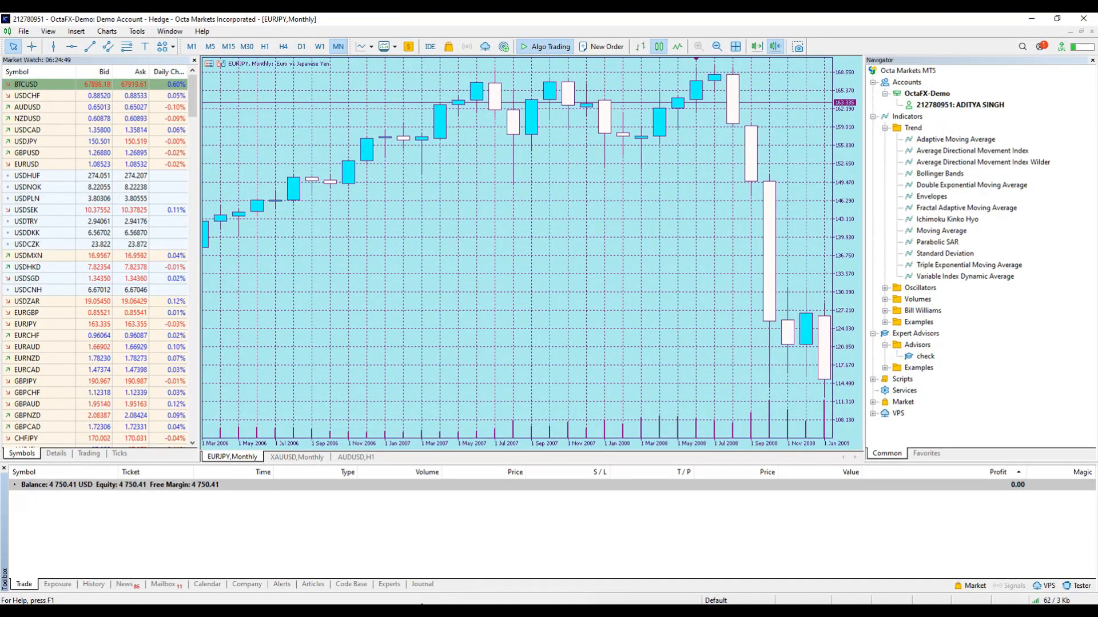
{"action": "left_click", "coordinate": [408, 612]}
{"action": "left_click", "coordinate": [466, 569]}
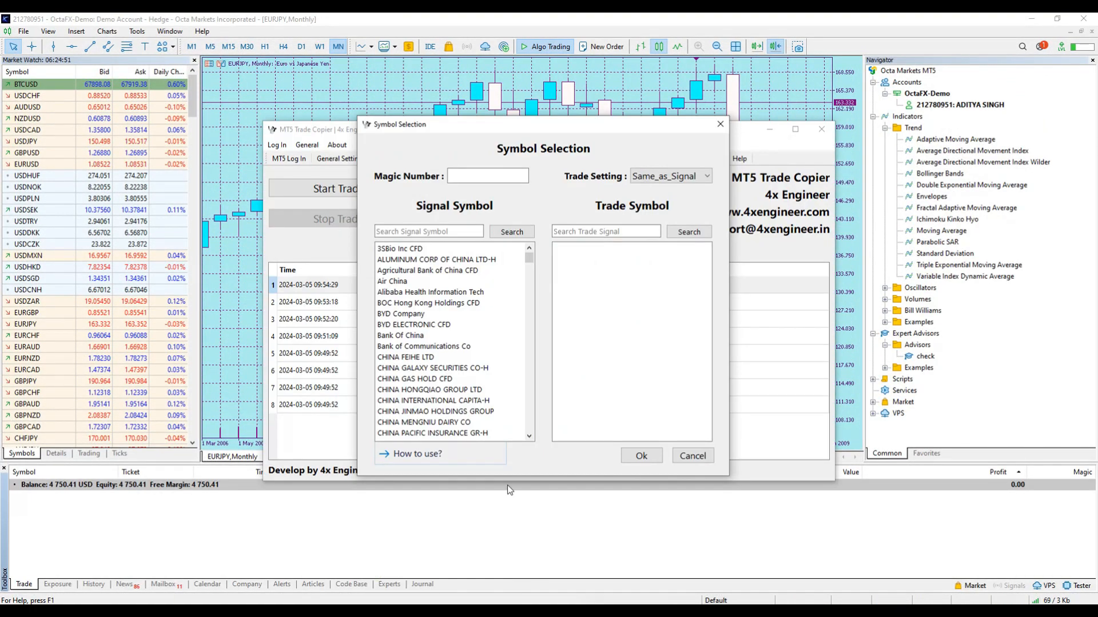
{"action": "left_click", "coordinate": [1027, 20]}
{"action": "left_click", "coordinate": [1028, 20]}
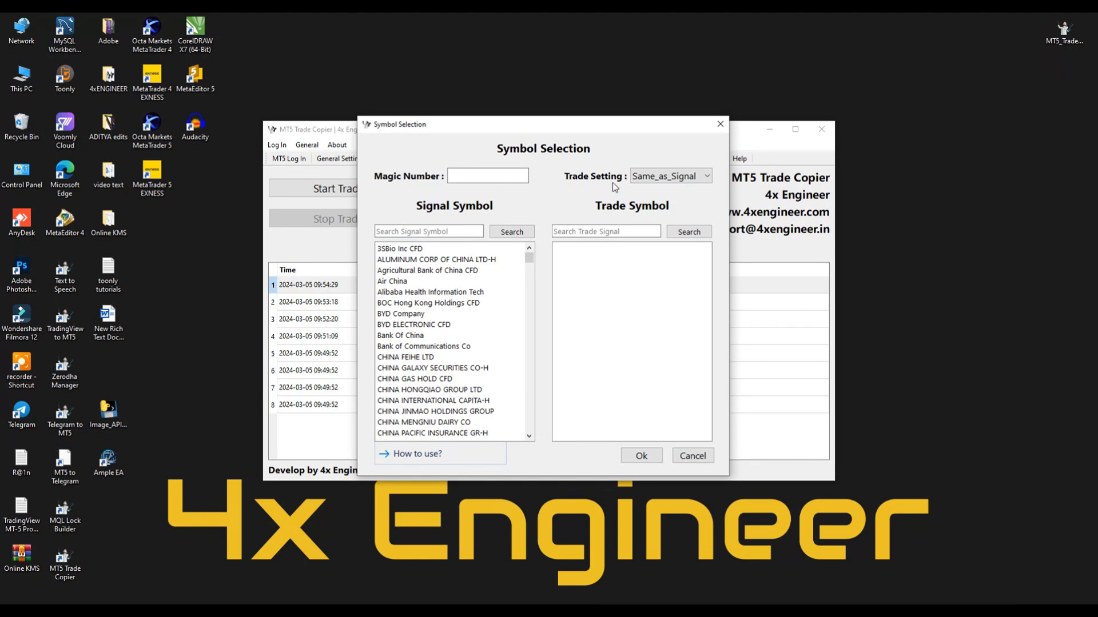
- Choose Same_as_Signal as the trade setting in the symbol selection
{"action": "left_click", "coordinate": [674, 178]}
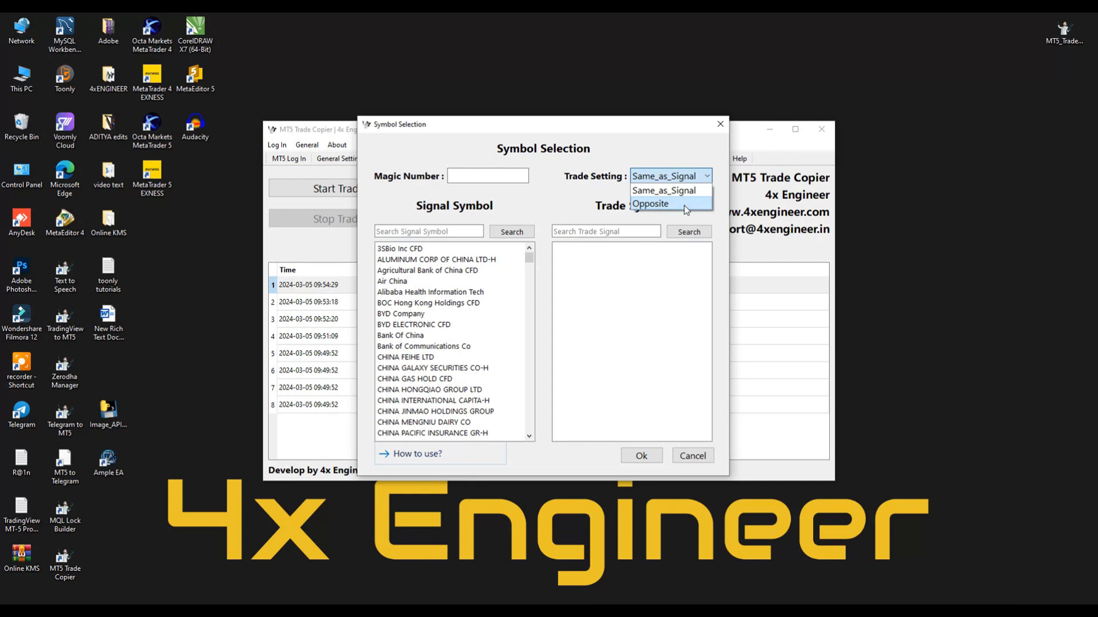
{"action": "left_click", "coordinate": [670, 196]}
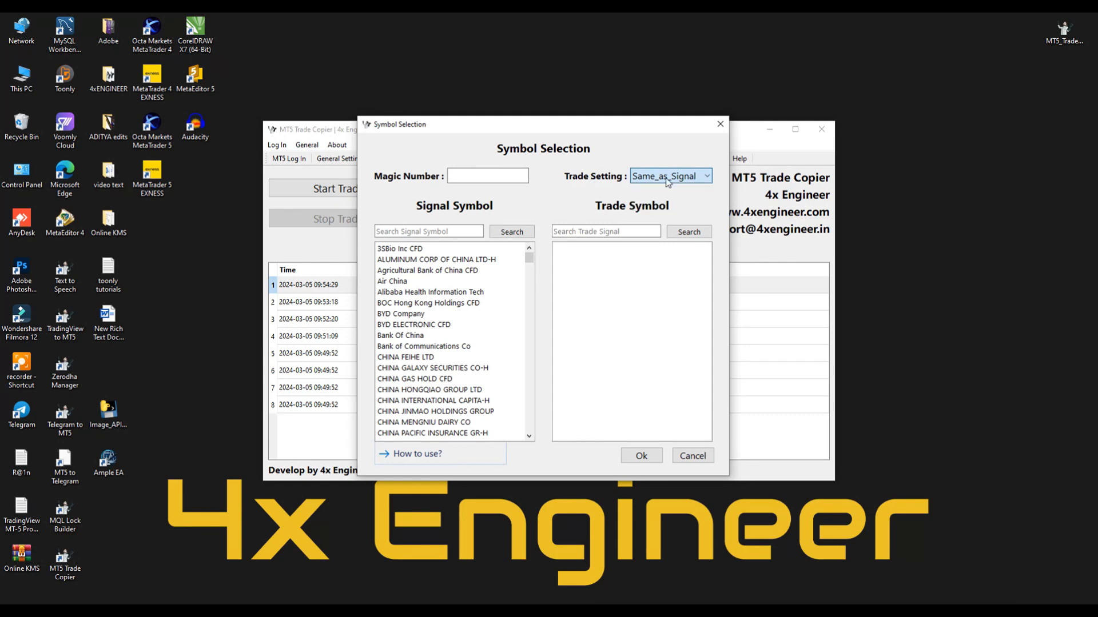
{"action": "left_click", "coordinate": [647, 182]}
{"action": "left_click", "coordinate": [647, 190]}
- Search the signal symbols for eurusd and select EURUSD as the signal symbol
{"action": "left_click", "coordinate": [408, 231]}
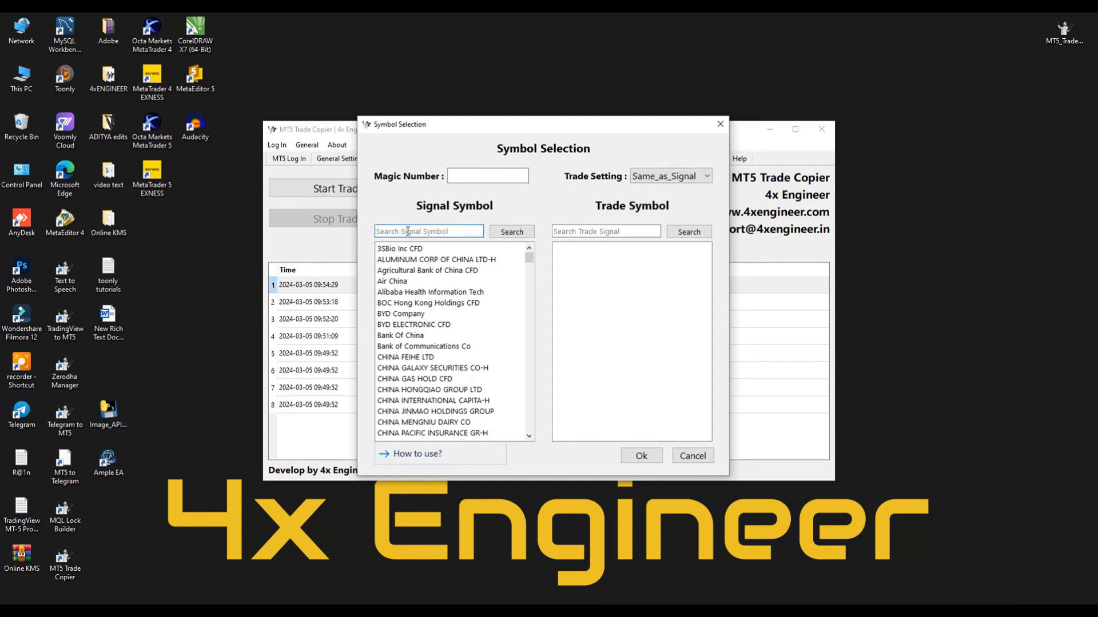
{"action": "type", "text": "eurusd"}
{"action": "left_click", "coordinate": [511, 232]}
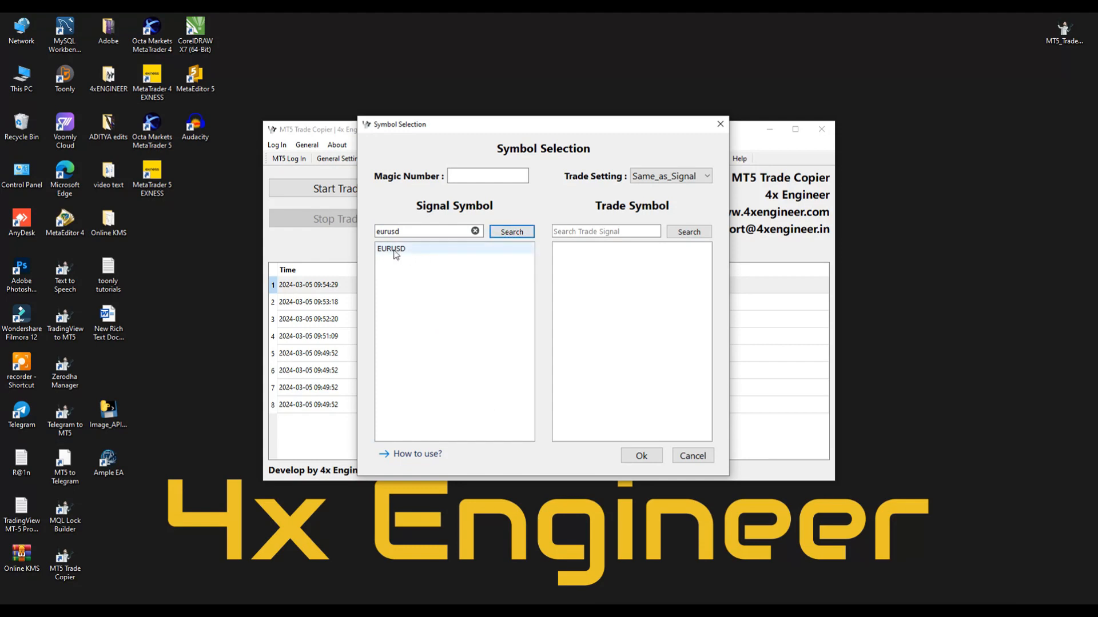
{"action": "left_click", "coordinate": [432, 255]}
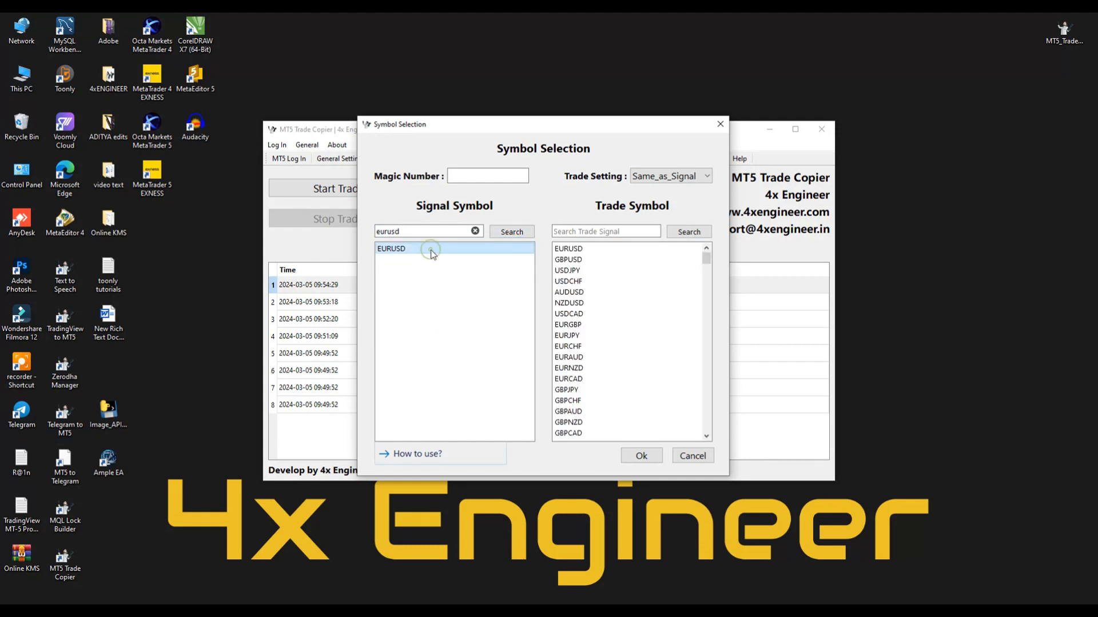
- Search the trade symbols for eurjpy and select EURJPY as the trade symbol
{"action": "left_click", "coordinate": [589, 233]}
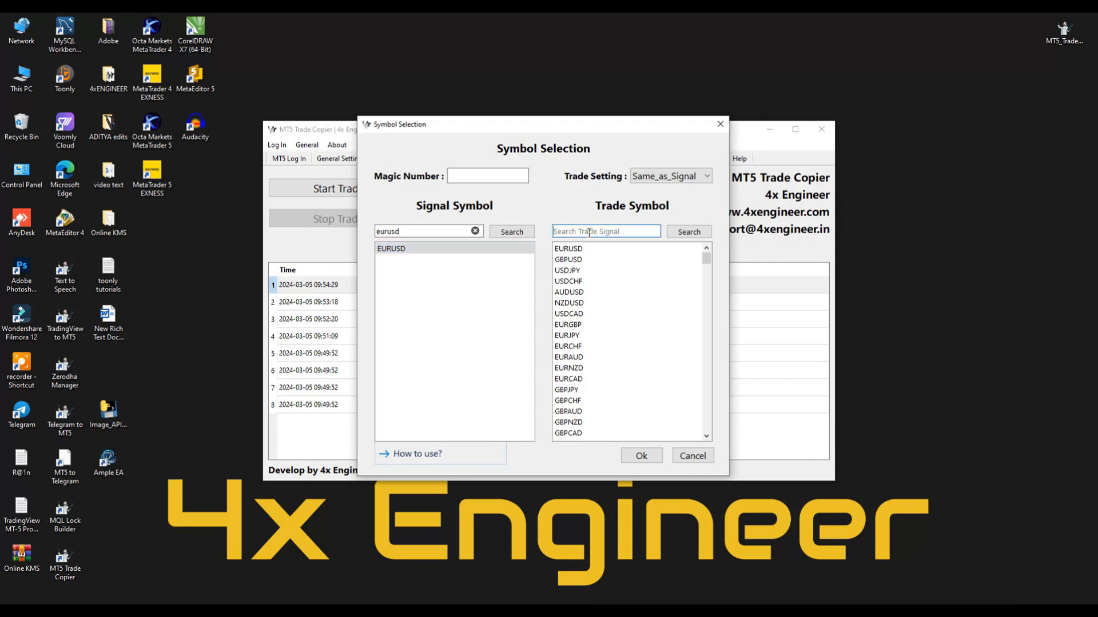
{"action": "type", "text": "eurjpy"}
{"action": "left_click", "coordinate": [689, 231]}
{"action": "left_click", "coordinate": [581, 250]}
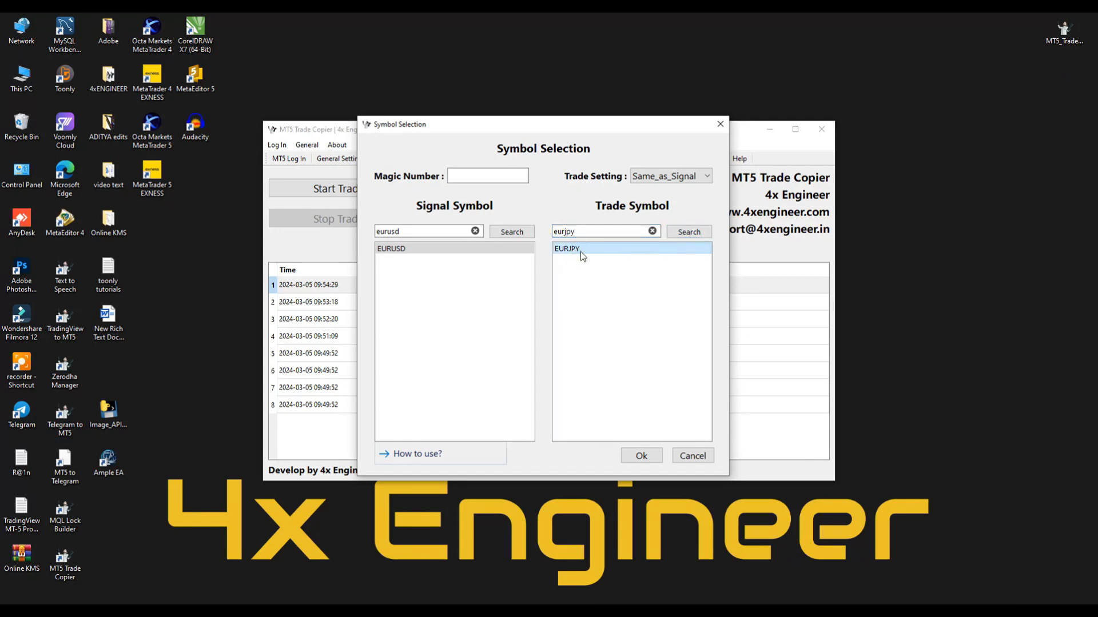
- Set the magic number to 101 and save the symbol selection
{"action": "left_click", "coordinate": [458, 176]}
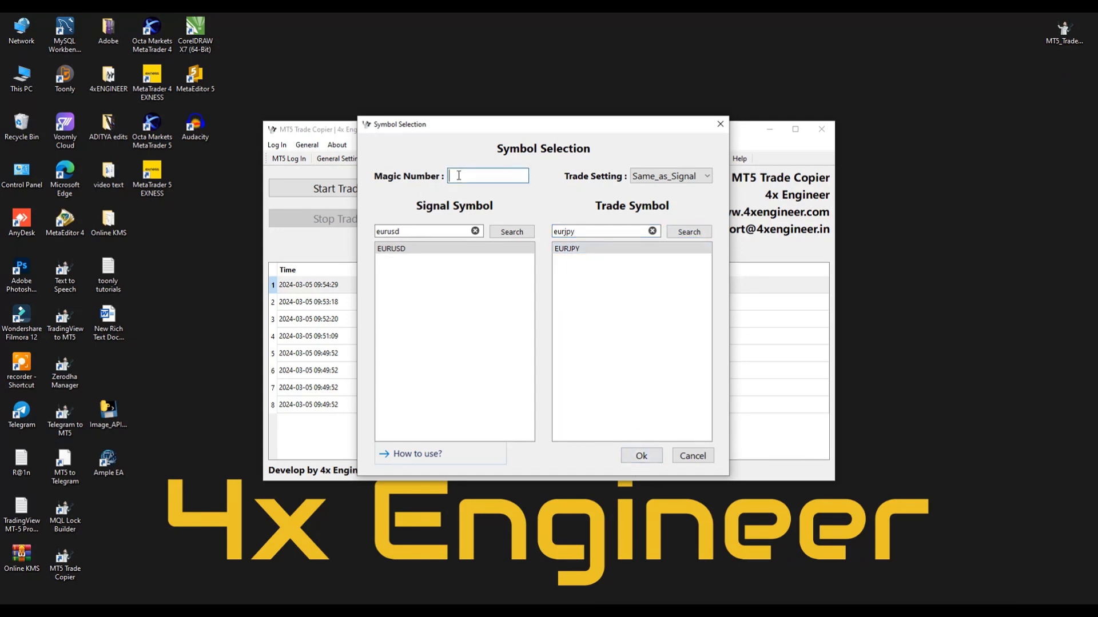
{"action": "type", "text": "100"}
{"action": "double_click", "coordinate": [458, 176]}
{"action": "type", "text": "101"}
{"action": "double_click", "coordinate": [469, 178]}
{"action": "left_click", "coordinate": [633, 458]}
{"action": "left_click", "coordinate": [432, 289]}
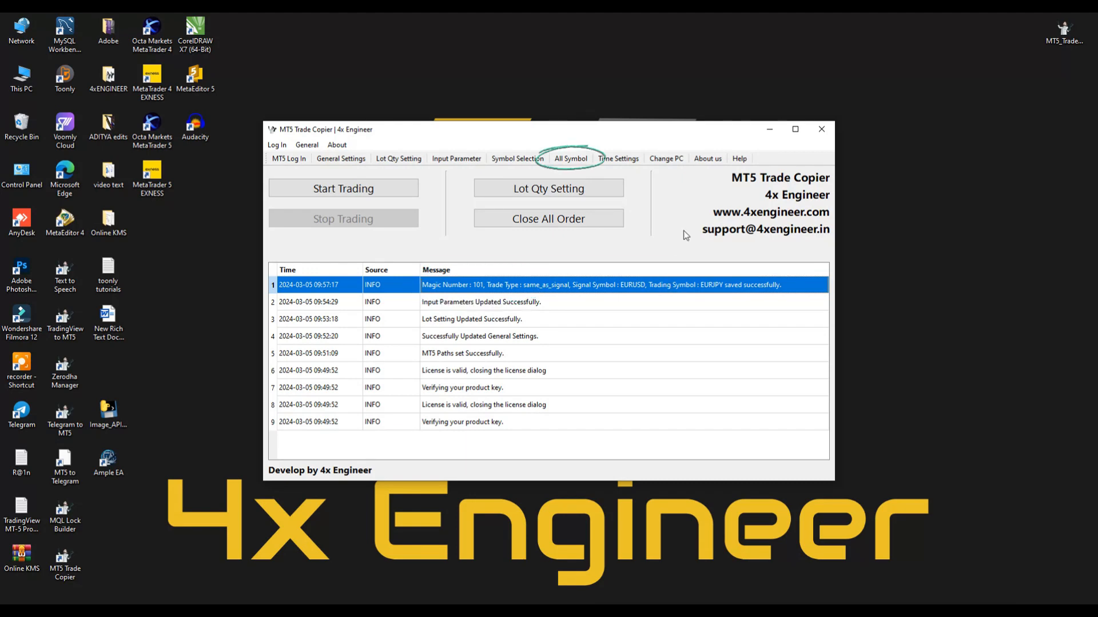
- Review the saved symbol pair's magic number, order type and symbols in the All Symbols list and close it
{"action": "left_click", "coordinate": [563, 160]}
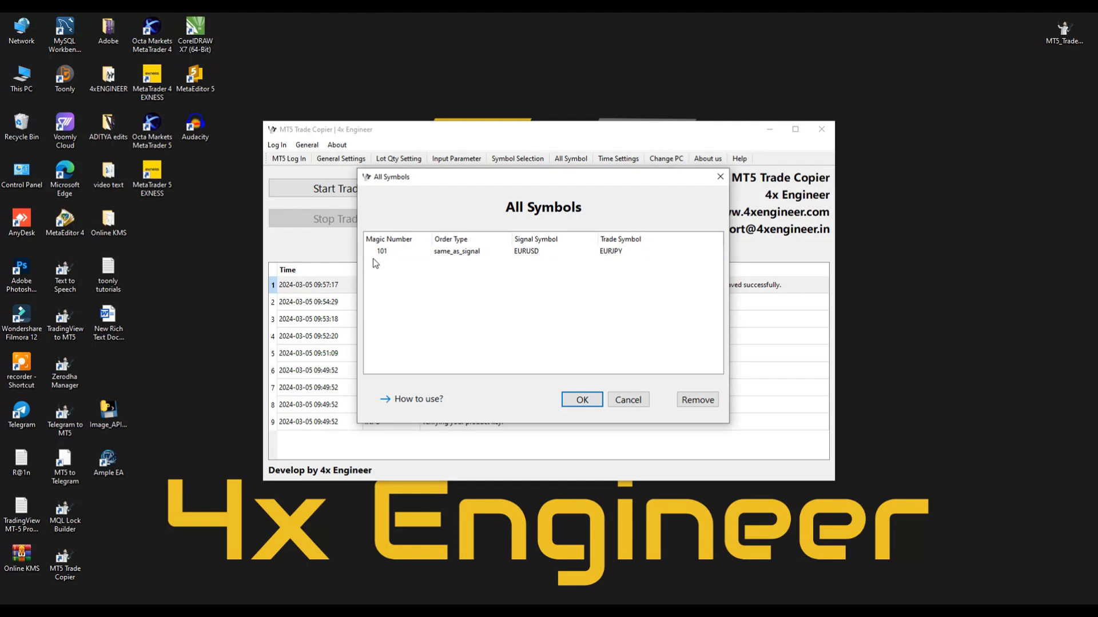
{"action": "left_click", "coordinate": [613, 256]}
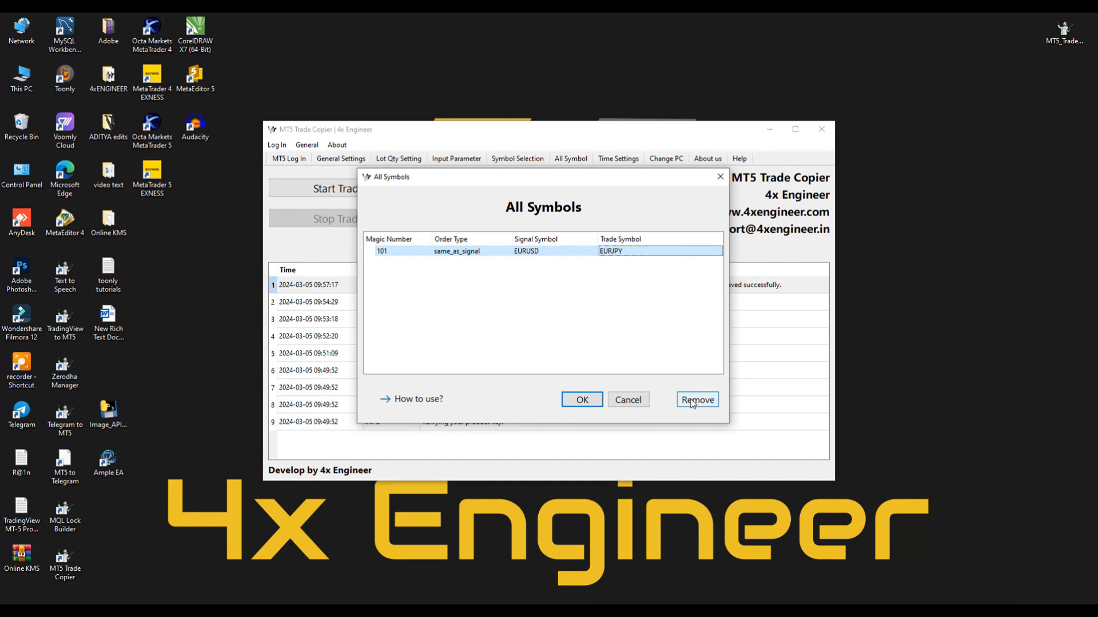
{"action": "left_click", "coordinate": [571, 270]}
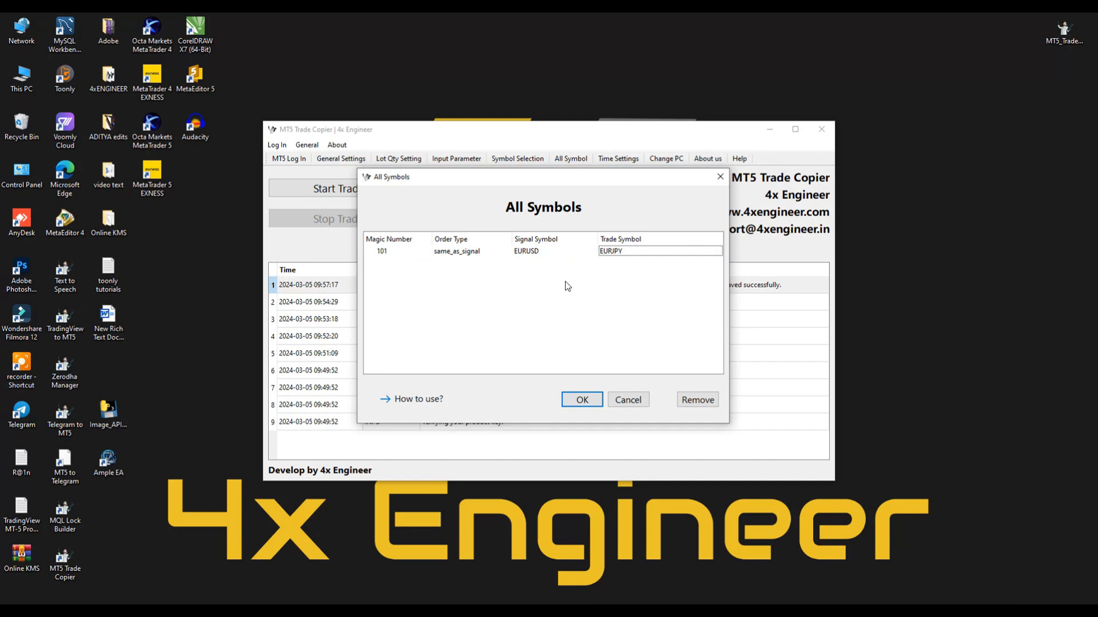
{"action": "left_click", "coordinate": [508, 253]}
{"action": "left_click", "coordinate": [519, 260]}
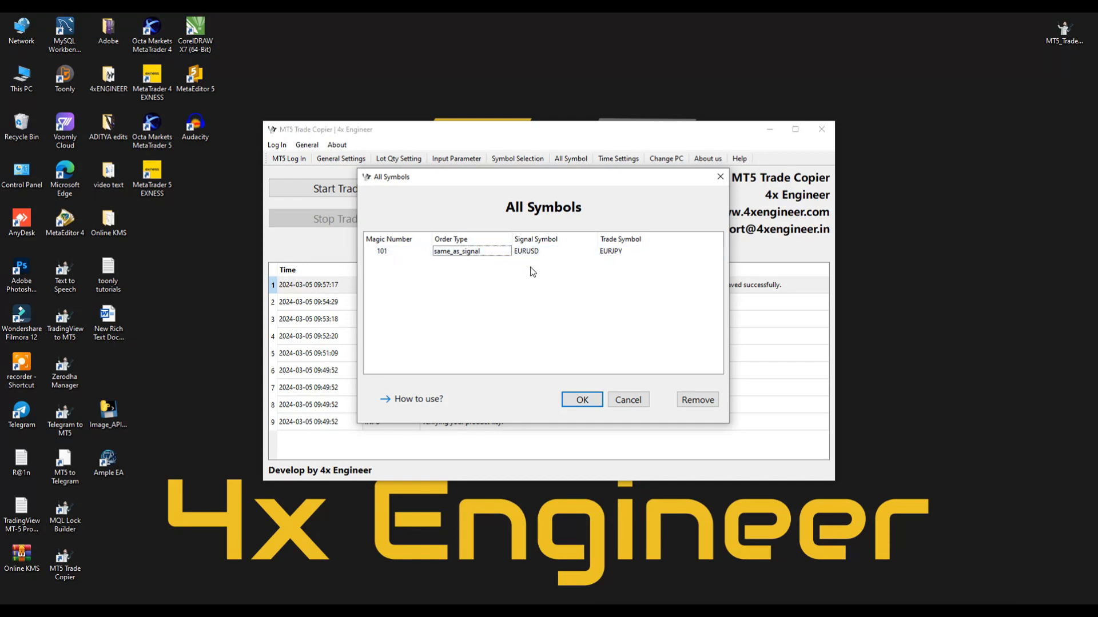
{"action": "left_click", "coordinate": [581, 401]}
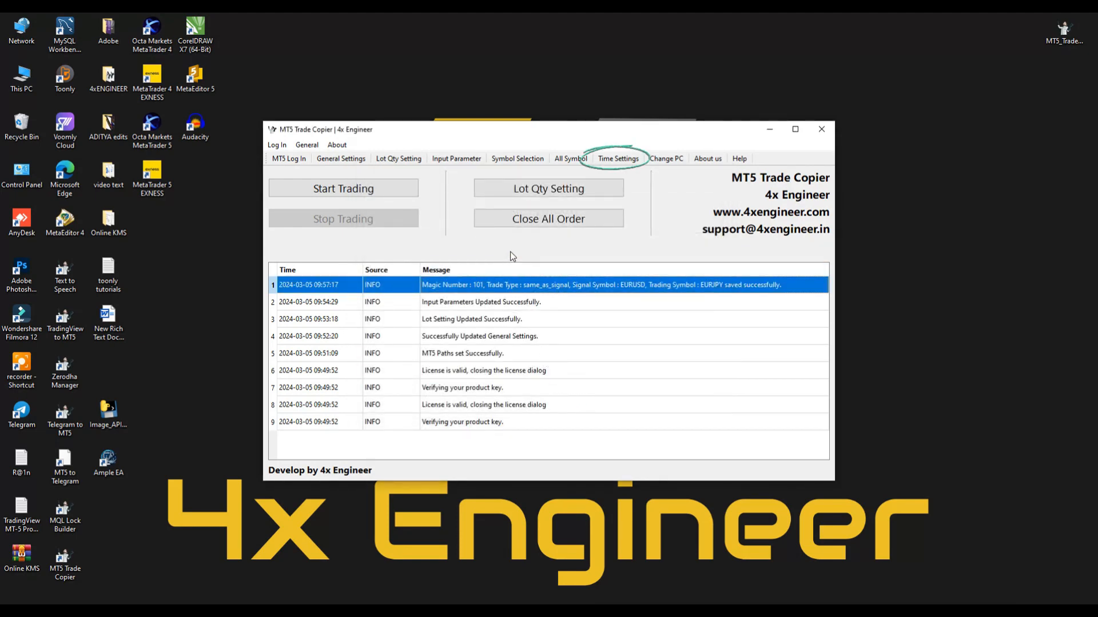
- Open the start and end time settings and look through the available time zones
{"action": "left_click", "coordinate": [620, 161]}
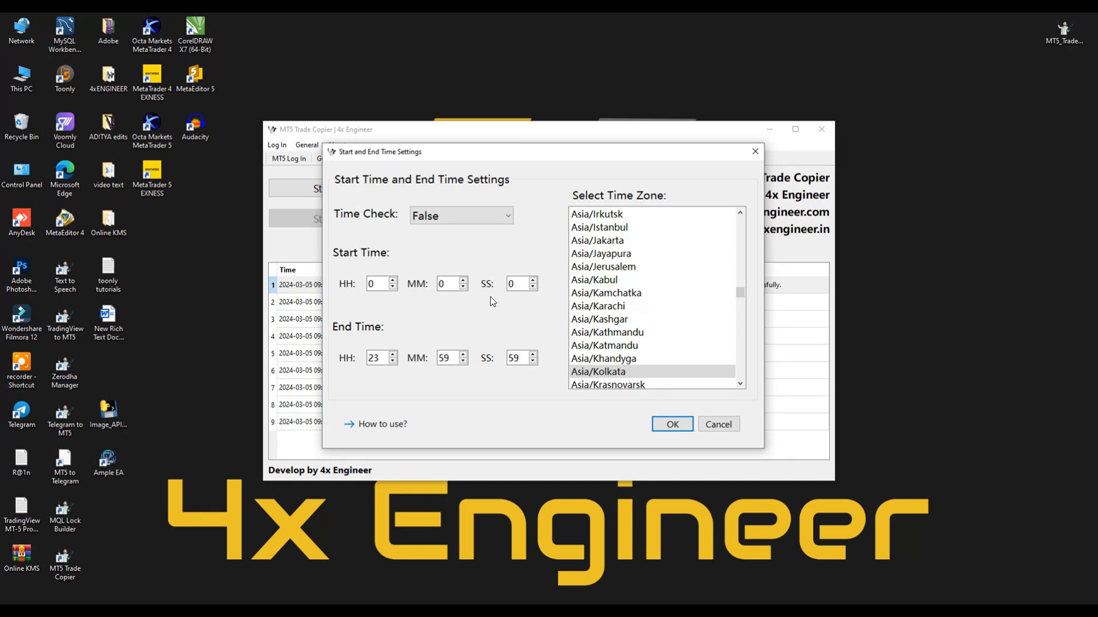
{"action": "scroll", "coordinate": [659, 322], "scroll_direction": "up", "scroll_amount": 7}
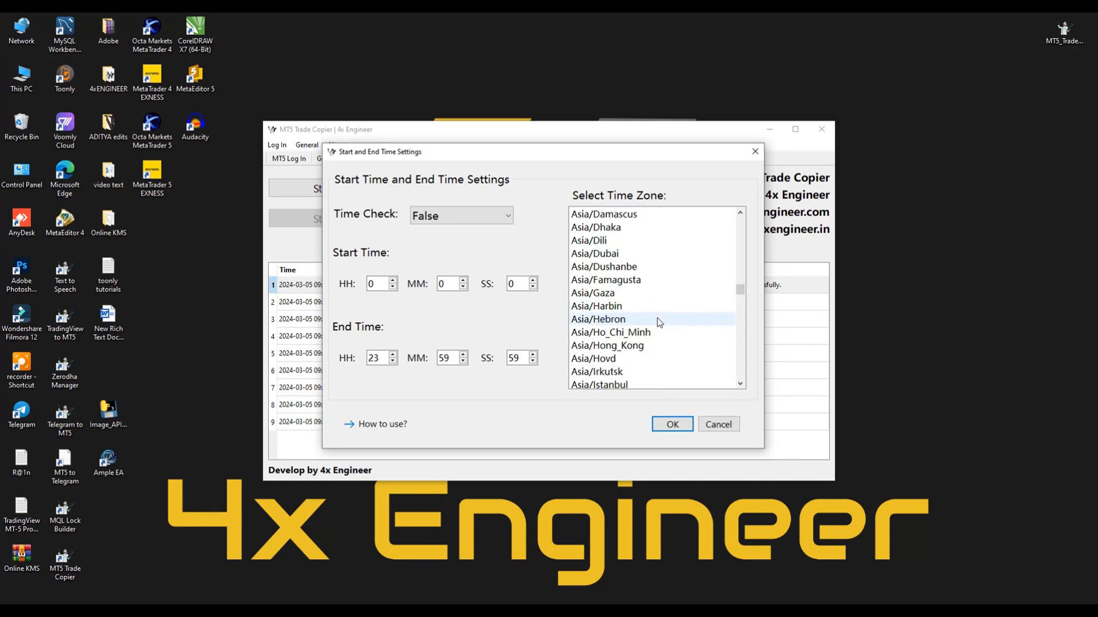
{"action": "scroll", "coordinate": [659, 321], "scroll_direction": "down", "scroll_amount": 5}
{"action": "scroll", "coordinate": [659, 322], "scroll_direction": "down", "scroll_amount": 10}
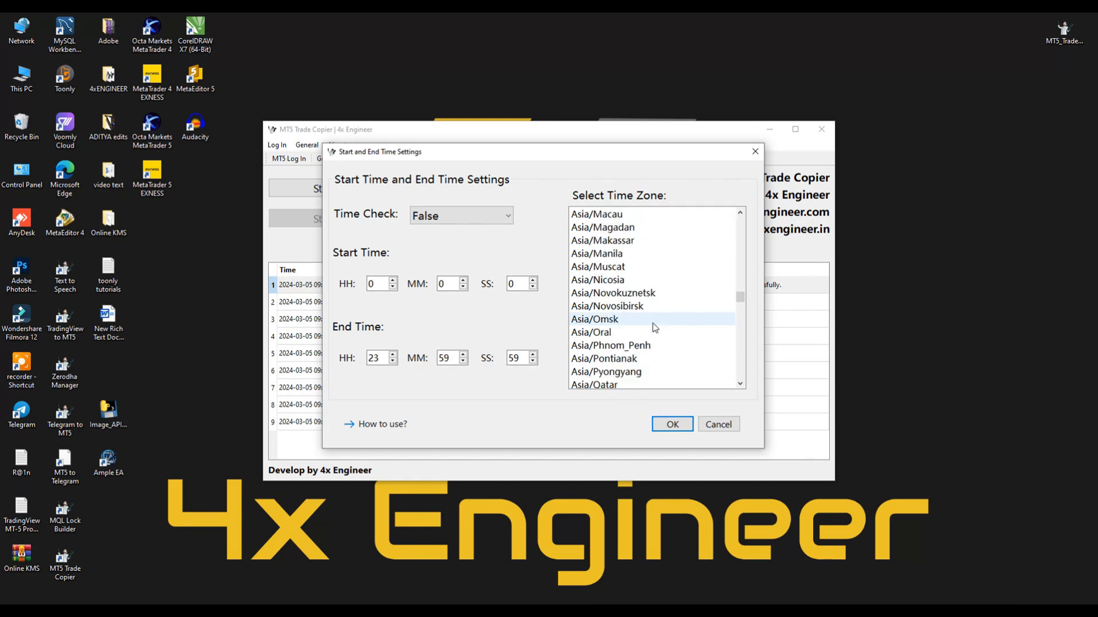
{"action": "scroll", "coordinate": [655, 324], "scroll_direction": "up", "scroll_amount": 7}
{"action": "scroll", "coordinate": [655, 327], "scroll_direction": "up", "scroll_amount": 2}
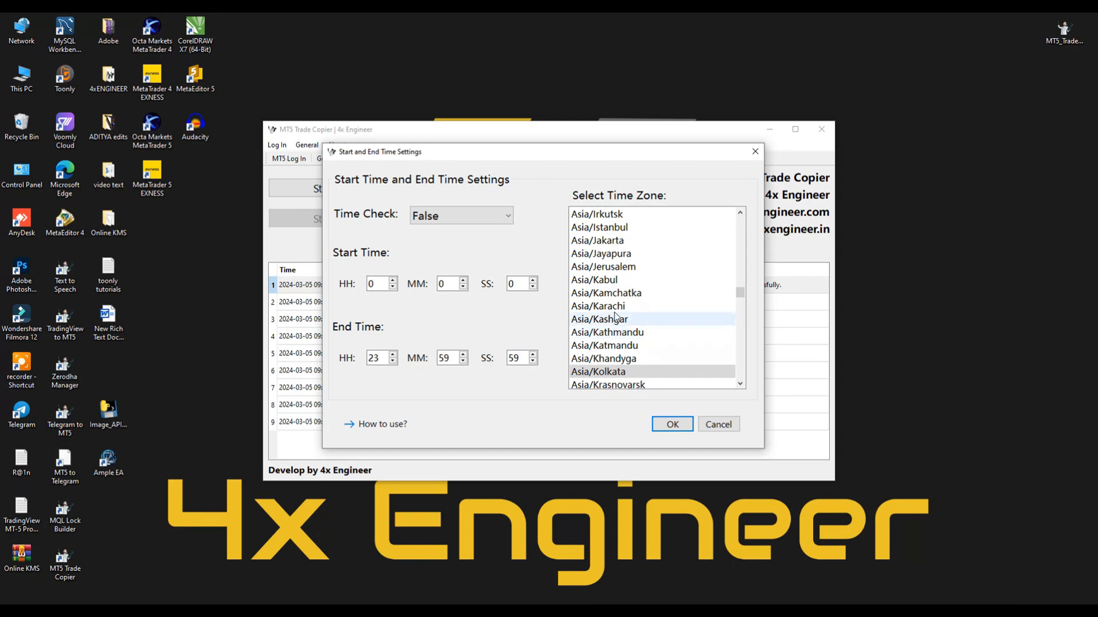
- Switch Time Check to True and return it to False
{"action": "left_click", "coordinate": [439, 220]}
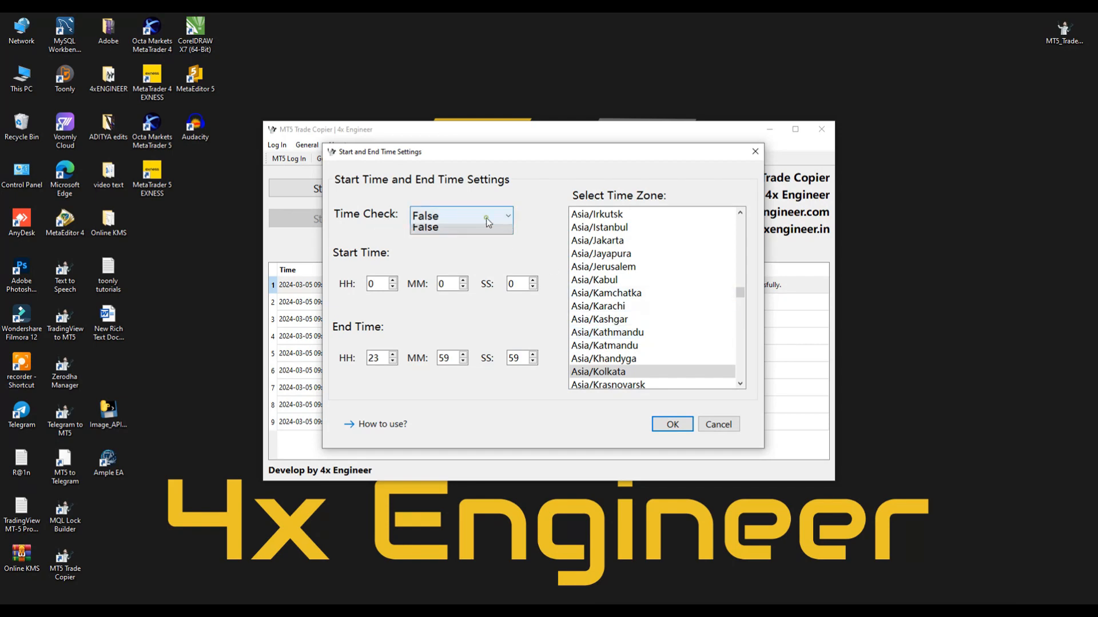
{"action": "left_click", "coordinate": [449, 233]}
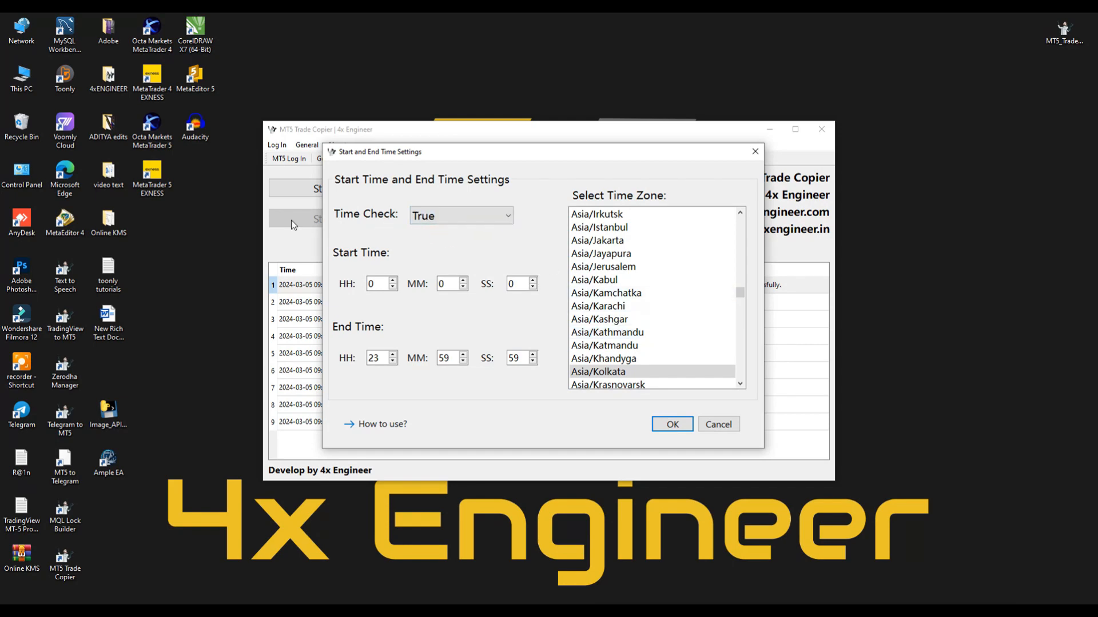
{"action": "left_click", "coordinate": [459, 218]}
{"action": "left_click", "coordinate": [444, 250]}
- Select the Asia/Karachi time zone, save the time settings and check the new log entries
{"action": "left_click", "coordinate": [603, 307]}
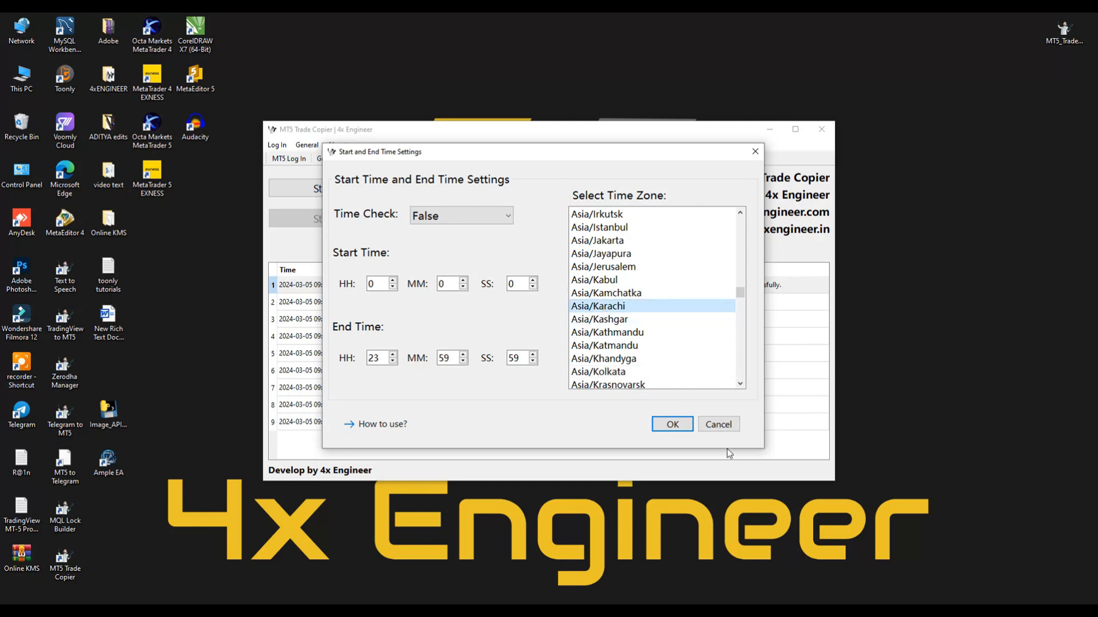
{"action": "left_click", "coordinate": [671, 424]}
{"action": "left_click", "coordinate": [297, 289]}
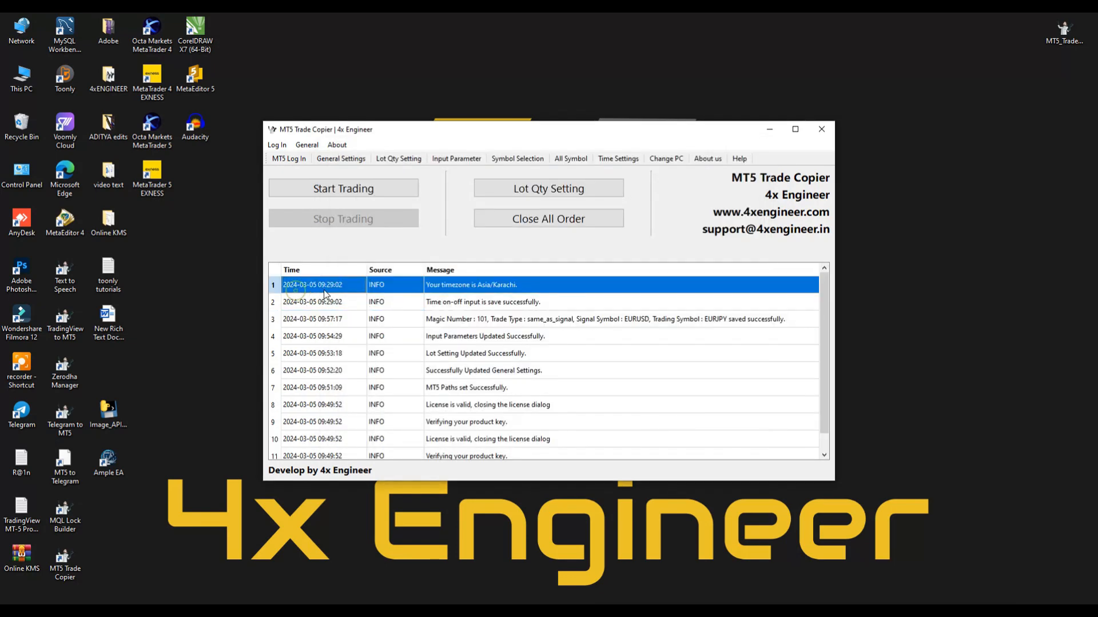
{"action": "left_click", "coordinate": [326, 321]}
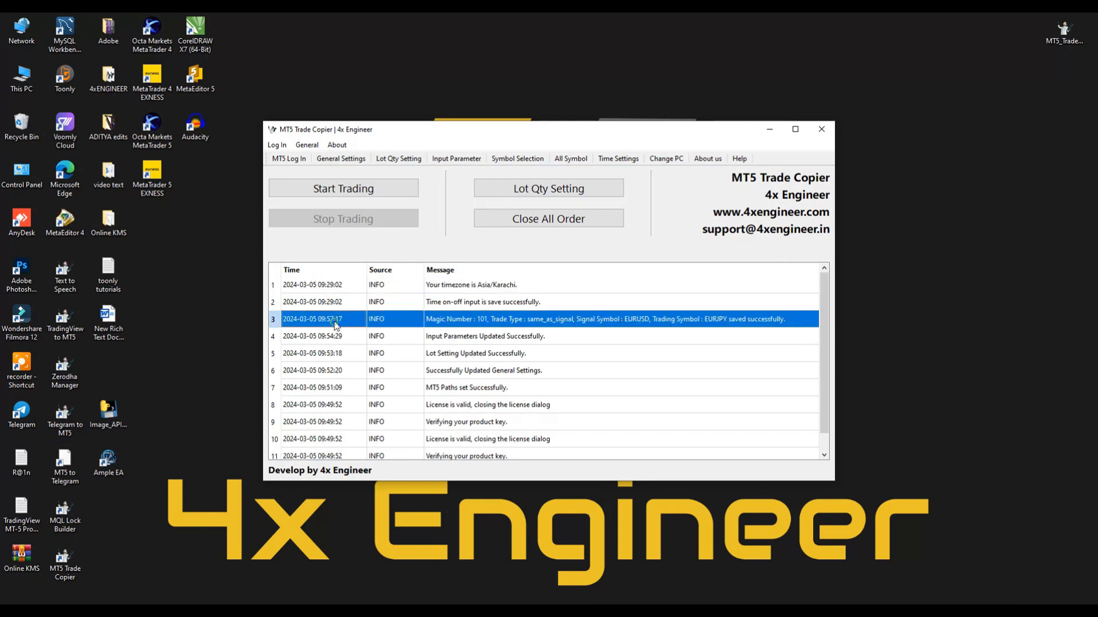
{"action": "left_click", "coordinate": [327, 286]}
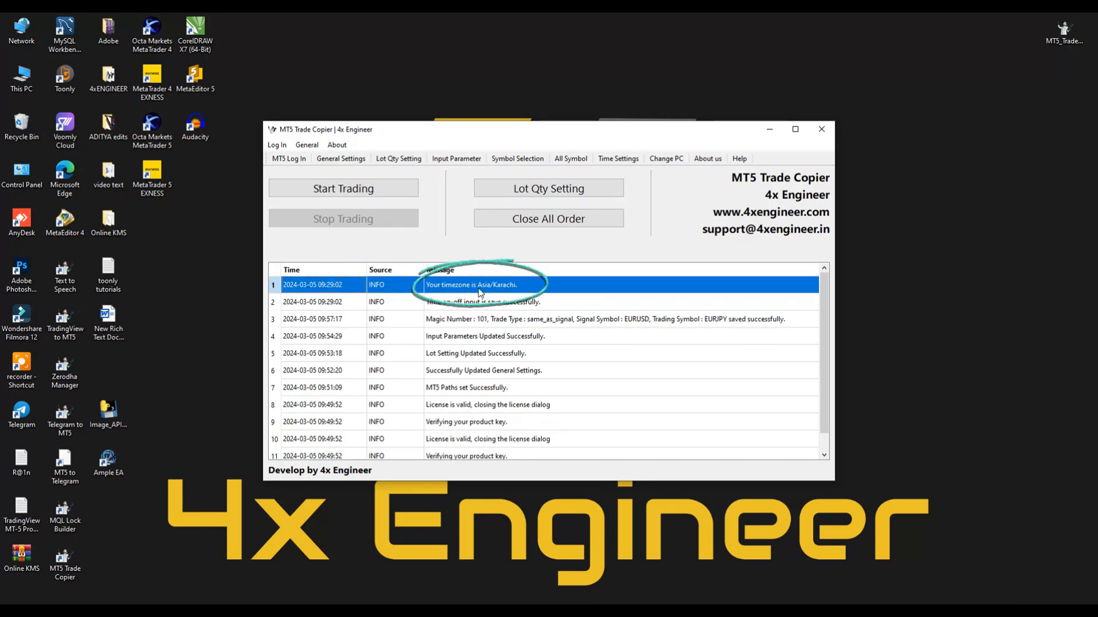
- Reopen the time settings, select the Asia/Kolkata time zone and save
{"action": "left_click", "coordinate": [618, 158]}
{"action": "scroll", "coordinate": [610, 360], "scroll_direction": "down", "scroll_amount": 2}
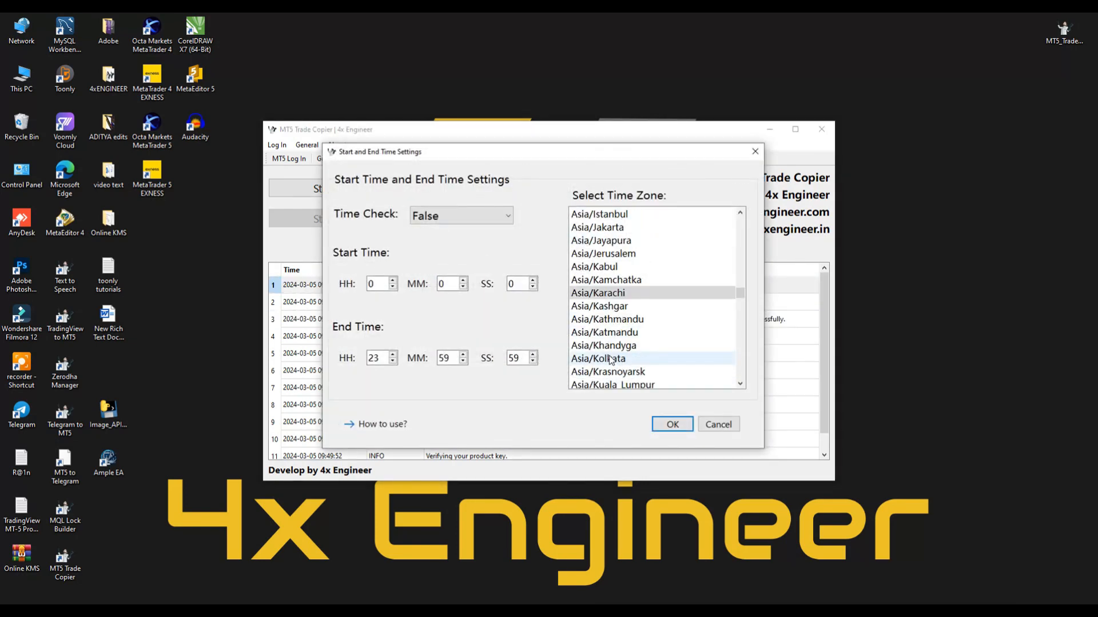
{"action": "left_click", "coordinate": [618, 361]}
{"action": "left_click", "coordinate": [673, 424]}
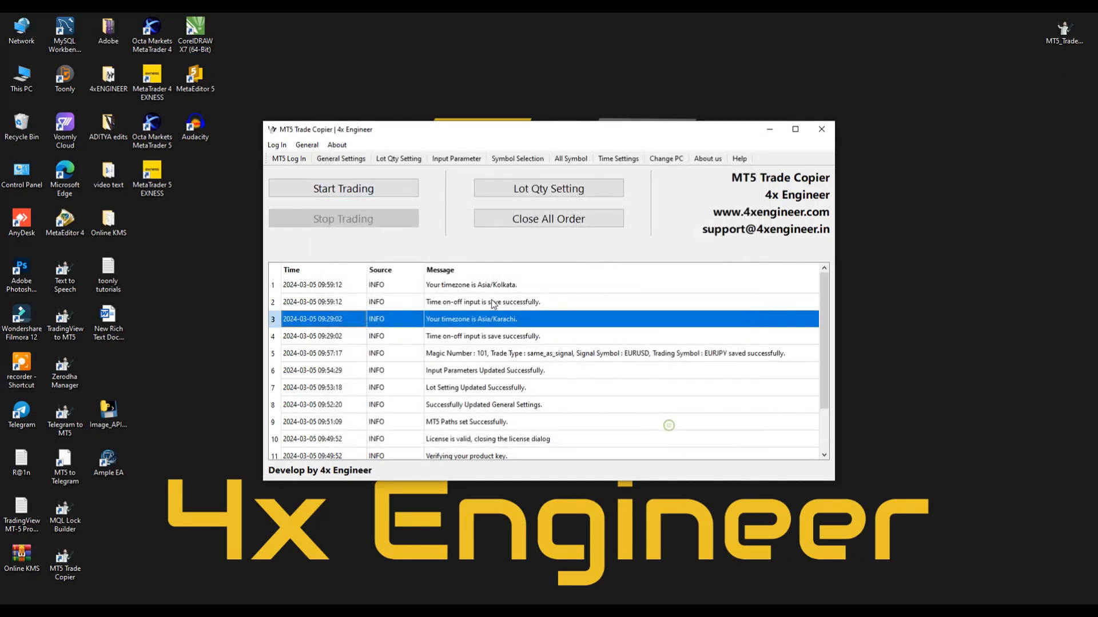
- Start trading in MT5 Trade Copier and switch to the EXNESS MetaTrader 5 terminal
{"action": "left_click", "coordinate": [350, 197]}
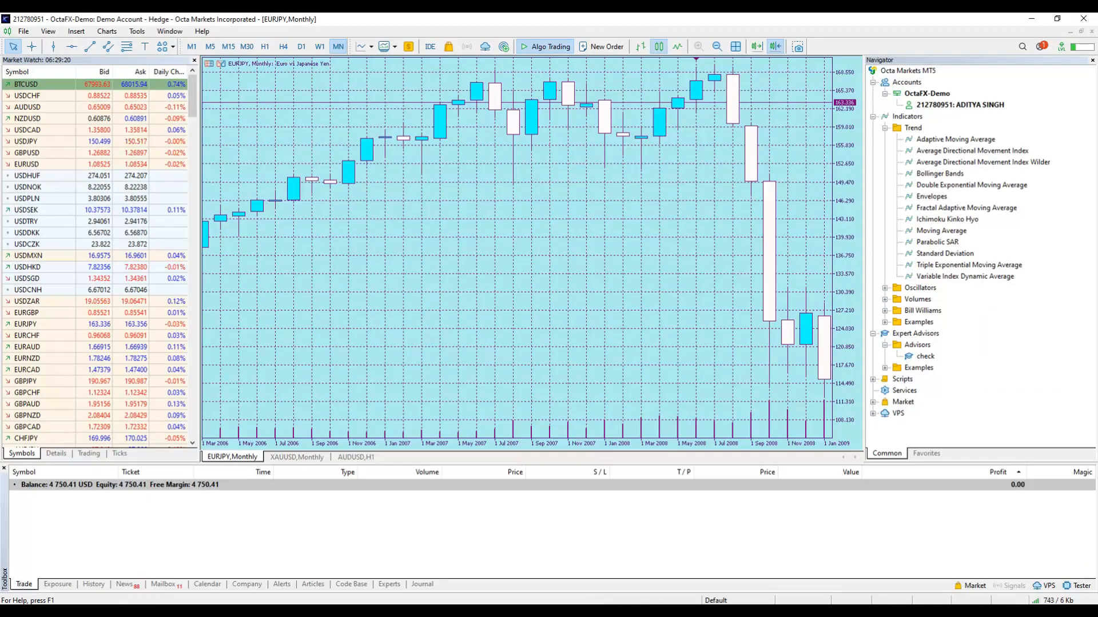
{"action": "key", "text": "alt+Tab"}
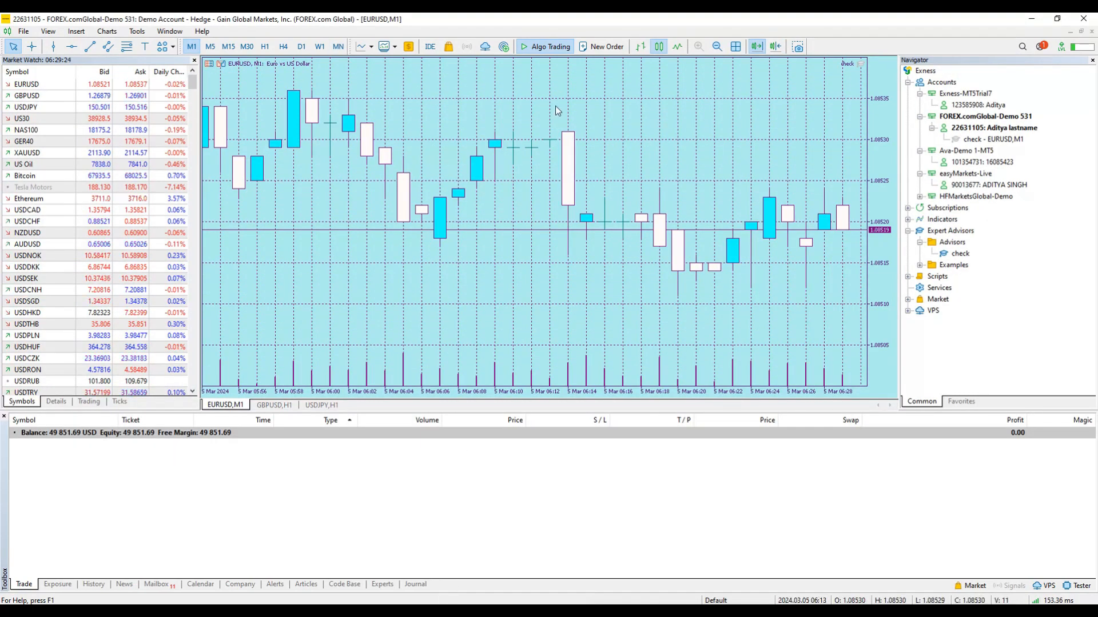
- Review the check expert advisor's inputs on the EURUSD M1 chart, including its magic number, and confirm them
{"action": "double_click", "coordinate": [859, 64]}
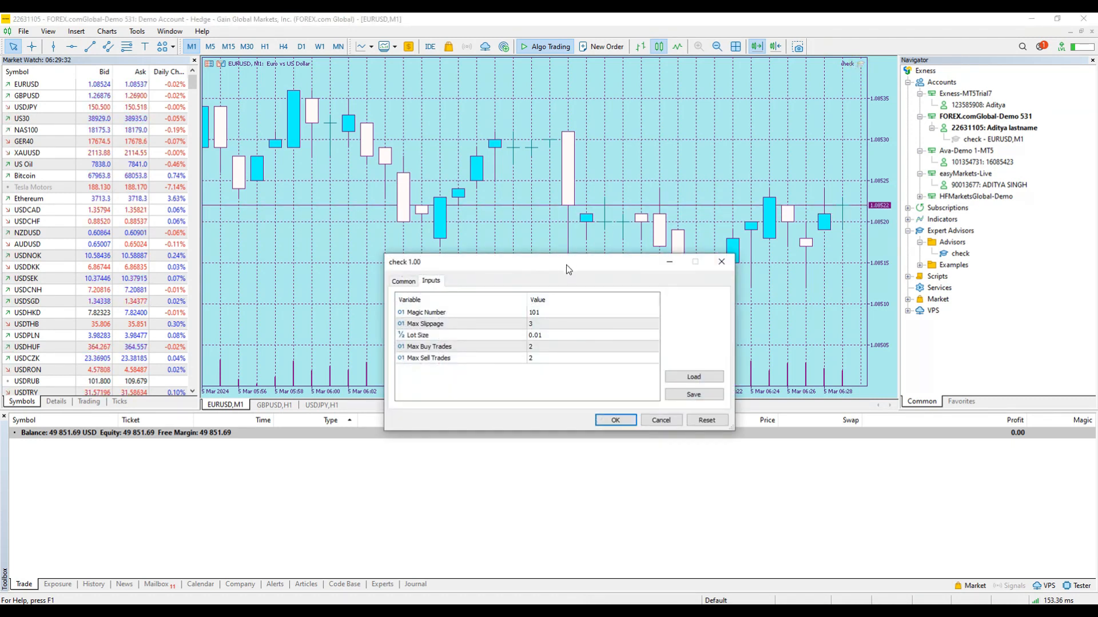
{"action": "left_click_drag", "start_coordinate": [566, 265], "coordinate": [578, 194]}
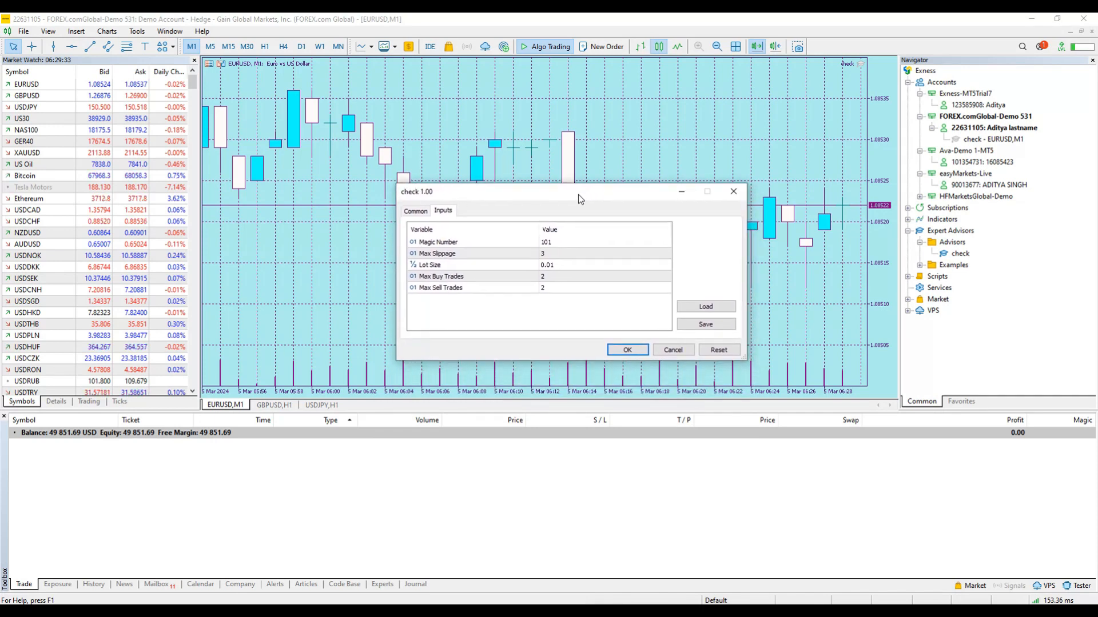
{"action": "left_click", "coordinate": [552, 244]}
{"action": "left_click", "coordinate": [569, 244]}
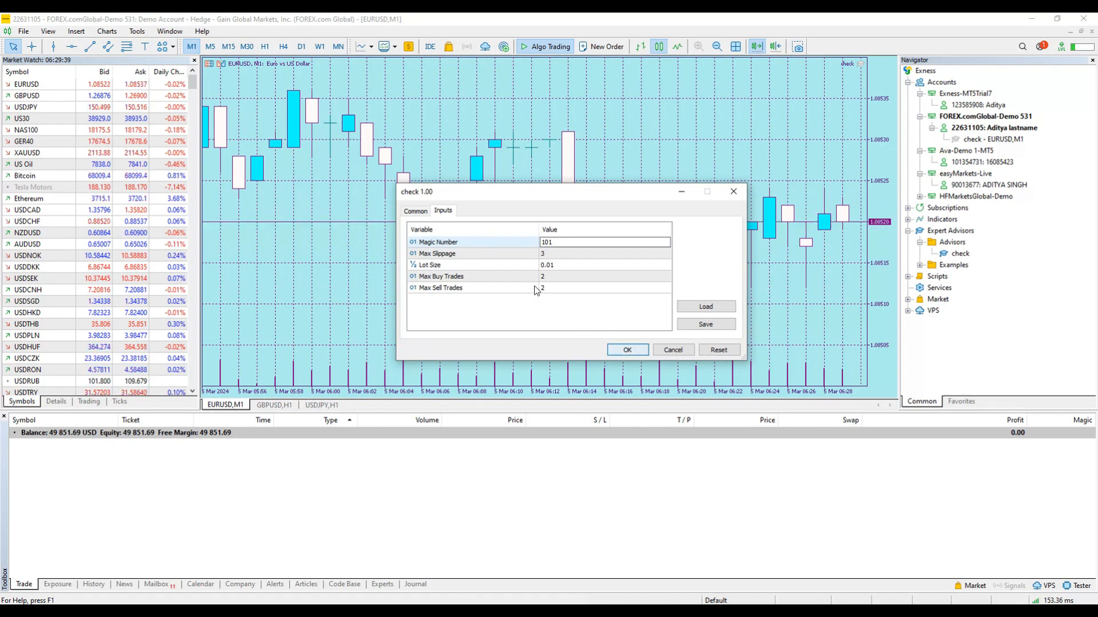
{"action": "left_click", "coordinate": [416, 211]}
{"action": "left_click", "coordinate": [443, 211]}
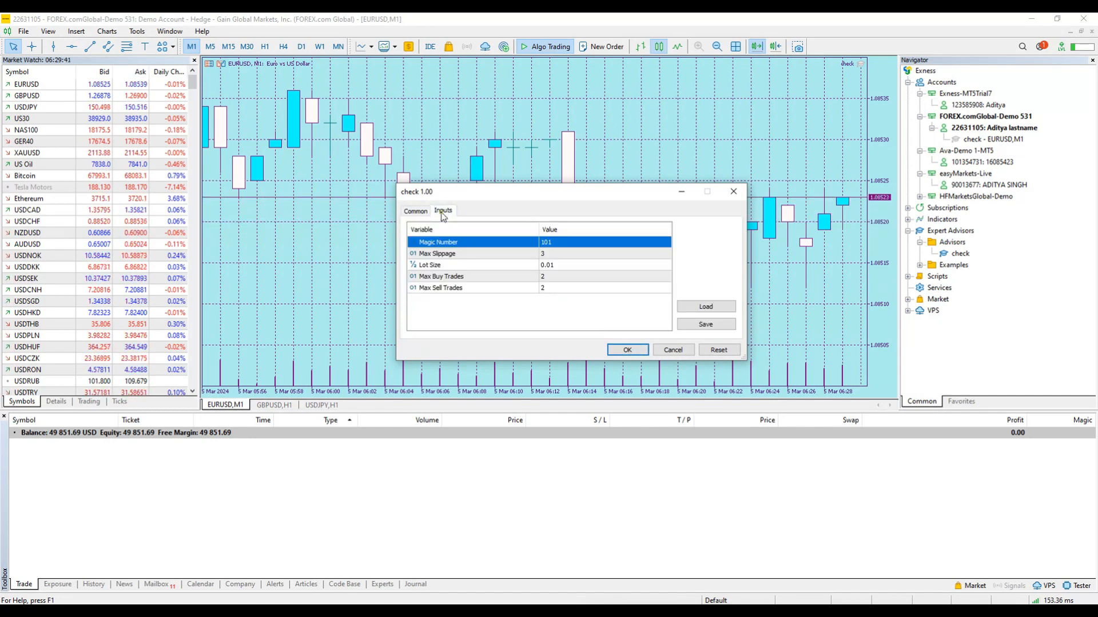
{"action": "left_click", "coordinate": [627, 349]}
- Turn off Algo Trading and check the Market Watch options for showing all symbols
{"action": "left_click", "coordinate": [545, 49]}
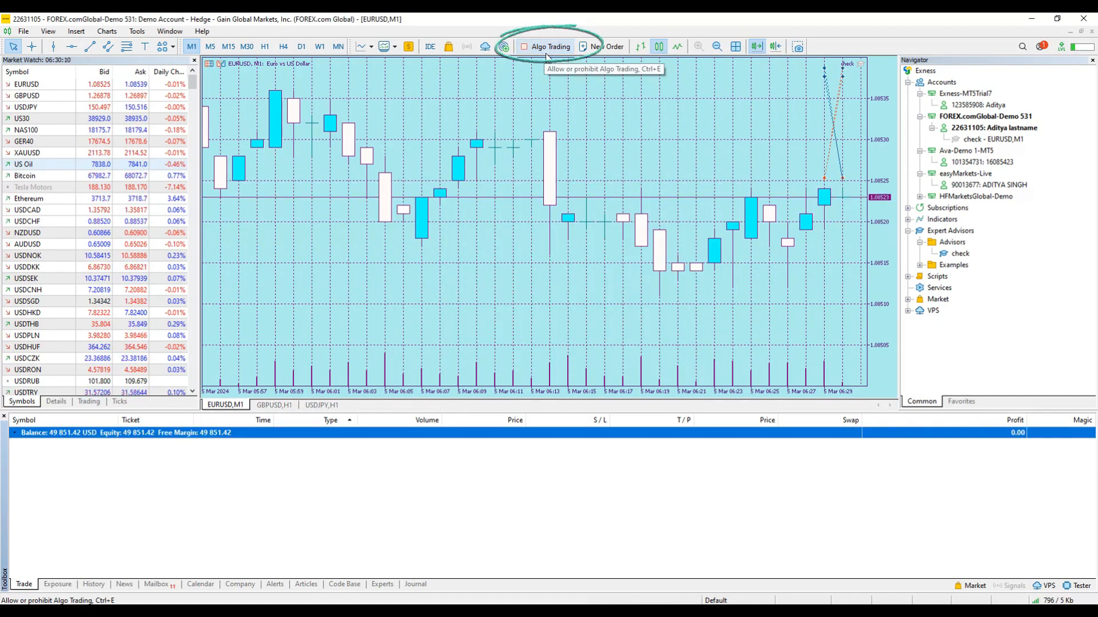
{"action": "right_click", "coordinate": [74, 174]}
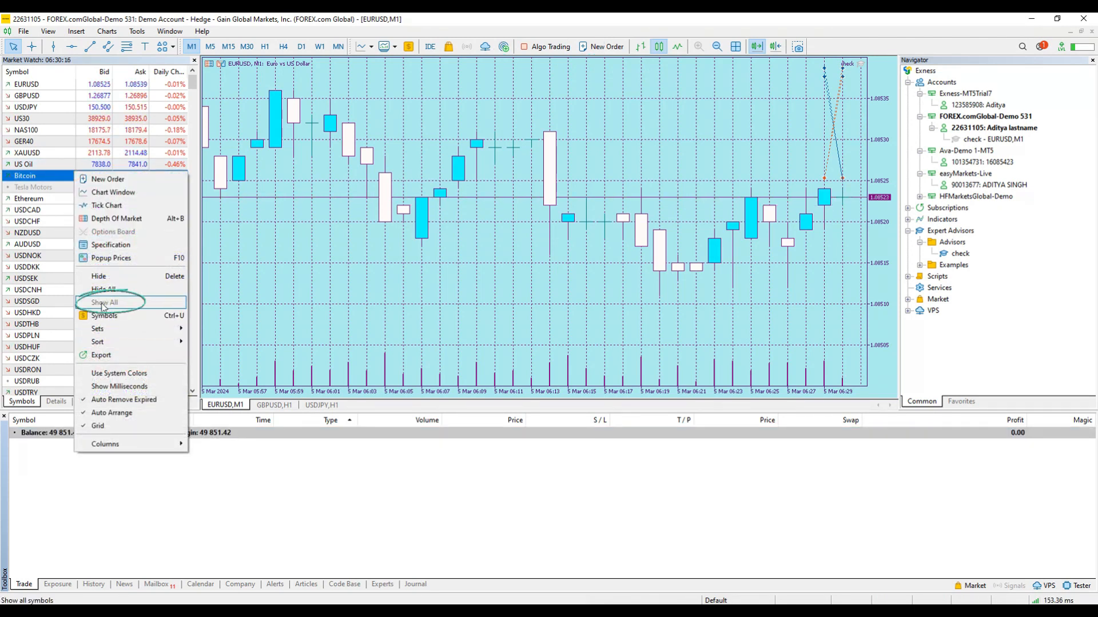
{"action": "left_click", "coordinate": [45, 276]}
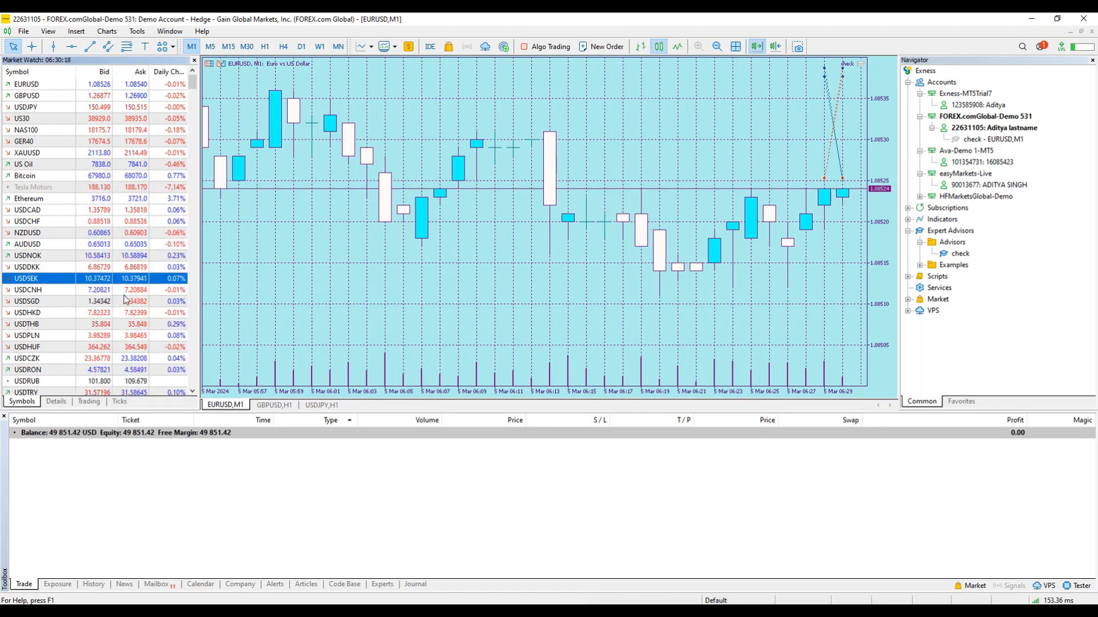
- Turn on Algo Trading to let the check expert advisor trade EURUSD, and switch to the Octa Markets MT5 terminal
{"action": "left_click", "coordinate": [535, 50]}
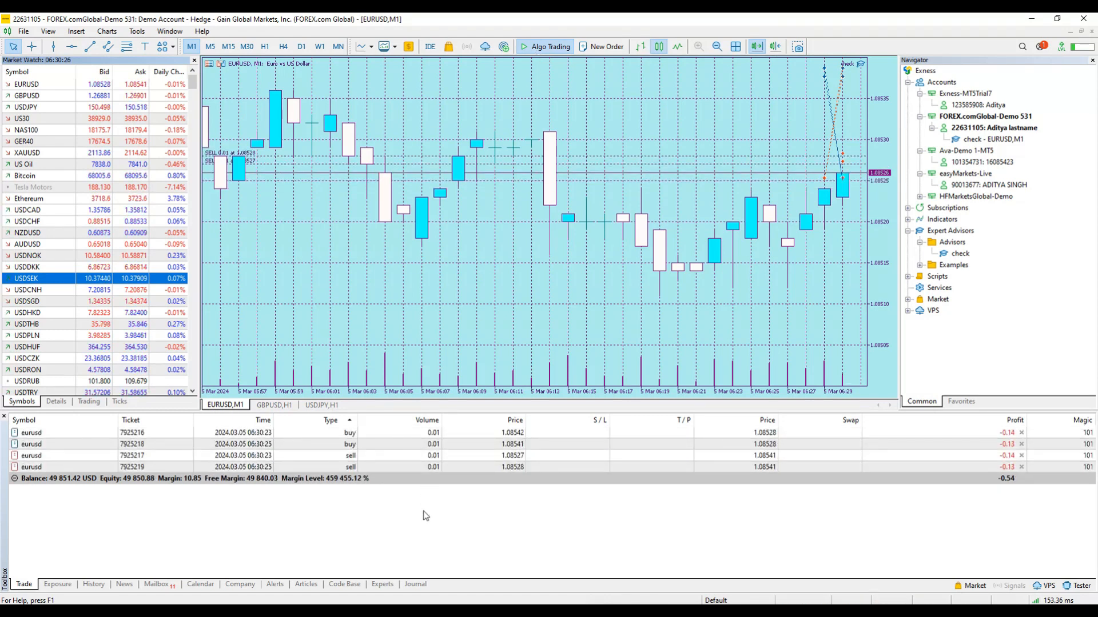
{"action": "key", "text": "alt+Tab"}
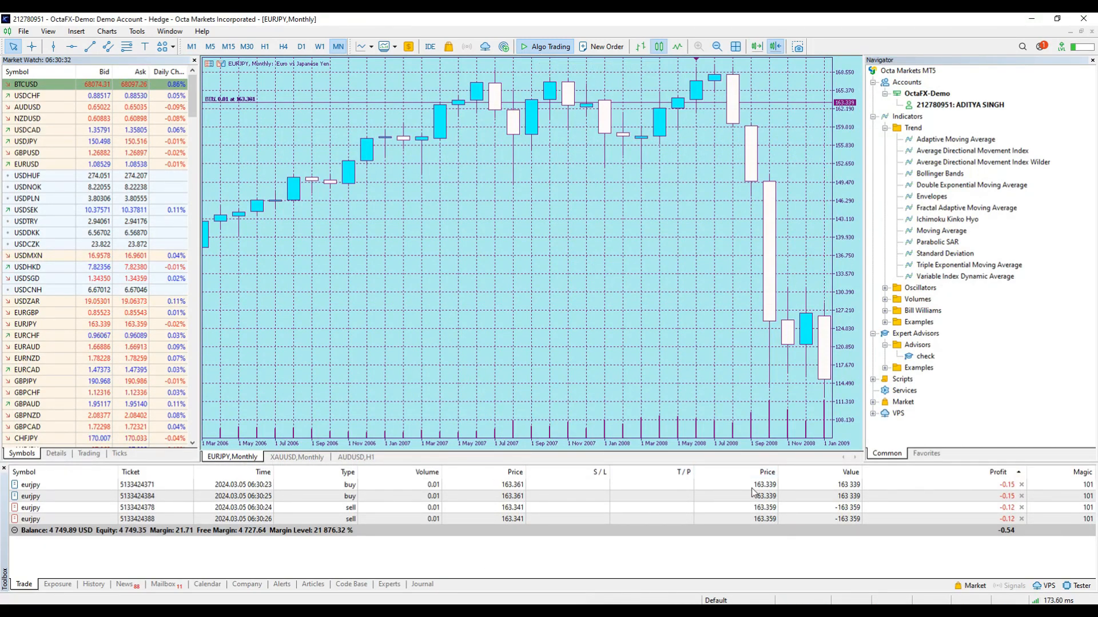
- Close the copied EURJPY buy positions on Octa Markets MT5 and the two EURUSD sell positions in the EXNESS terminal
{"action": "left_click", "coordinate": [1021, 484]}
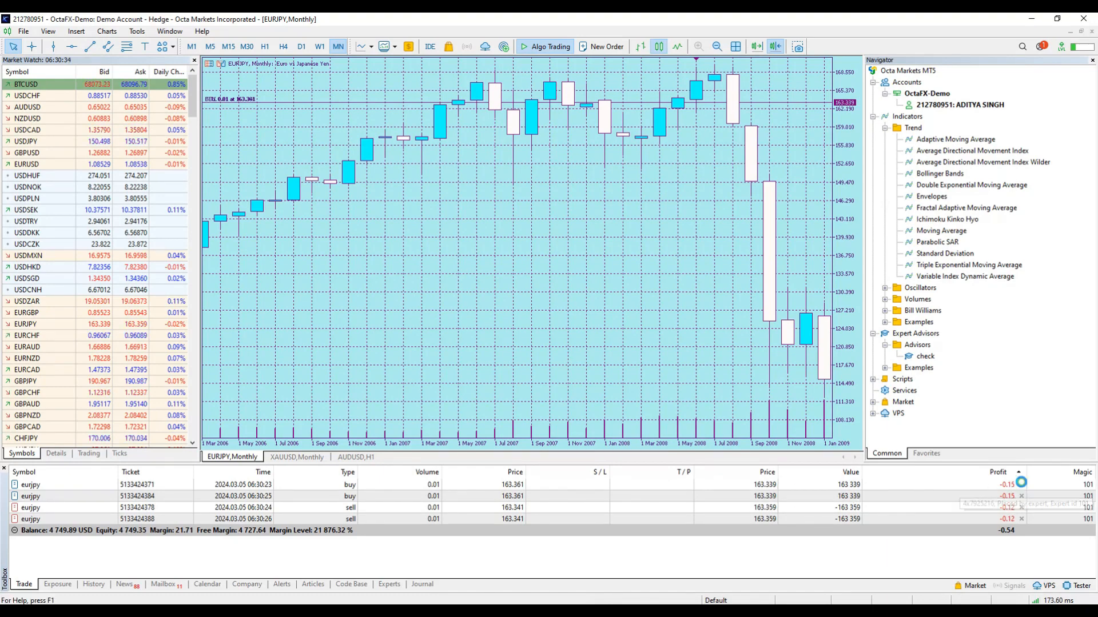
{"action": "left_click", "coordinate": [1021, 485]}
{"action": "left_click", "coordinate": [1021, 485]}
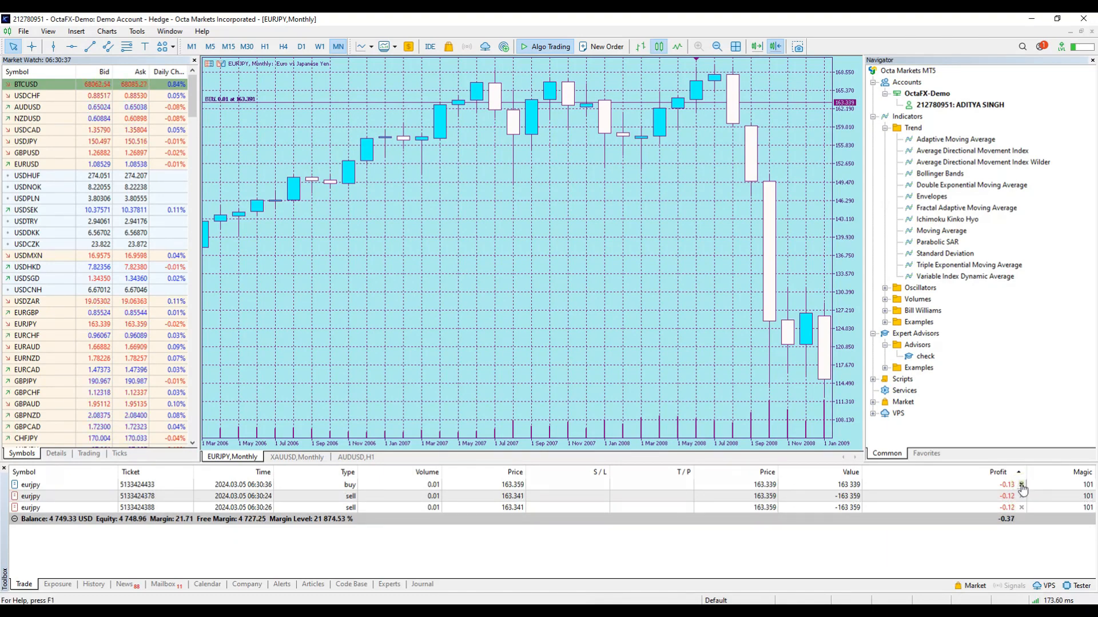
{"action": "left_click", "coordinate": [1021, 484]}
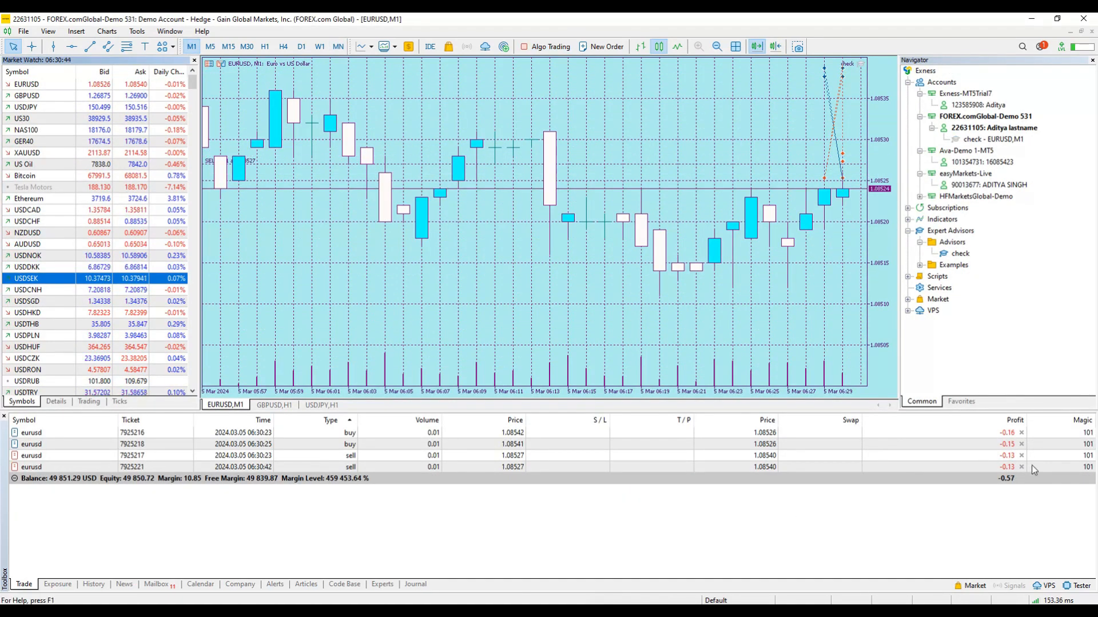
{"action": "left_click", "coordinate": [1021, 467]}
{"action": "left_click", "coordinate": [1021, 455]}
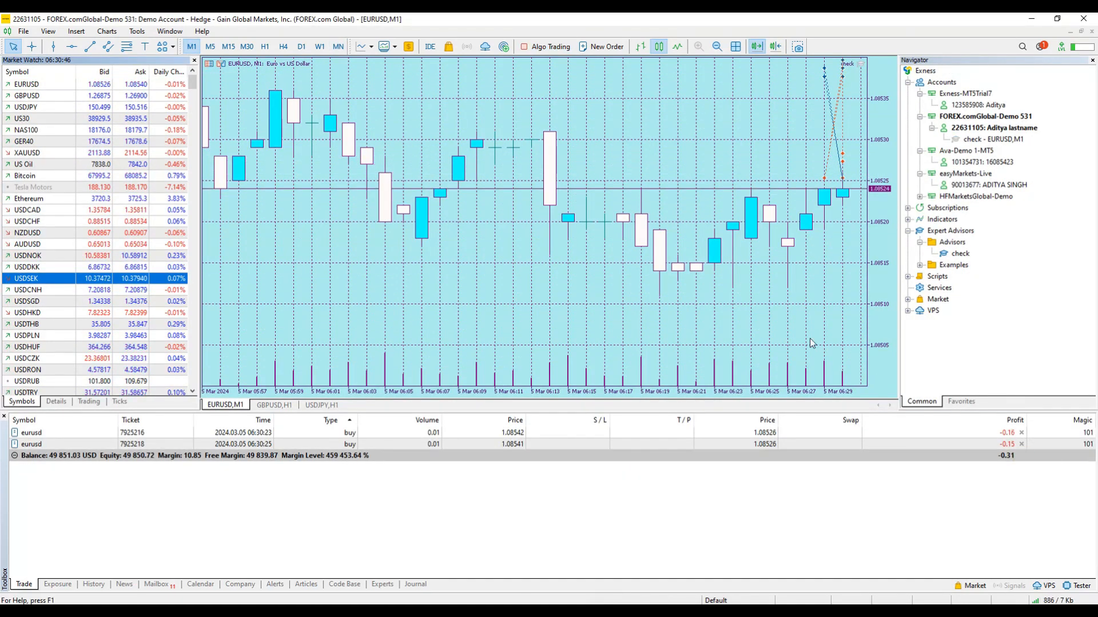
- Place a manual EURUSD market sell order of 0.10 lots, check the Octa Markets MT5 positions and switch to the MT5 Trade Copier log
{"action": "left_click", "coordinate": [600, 47]}
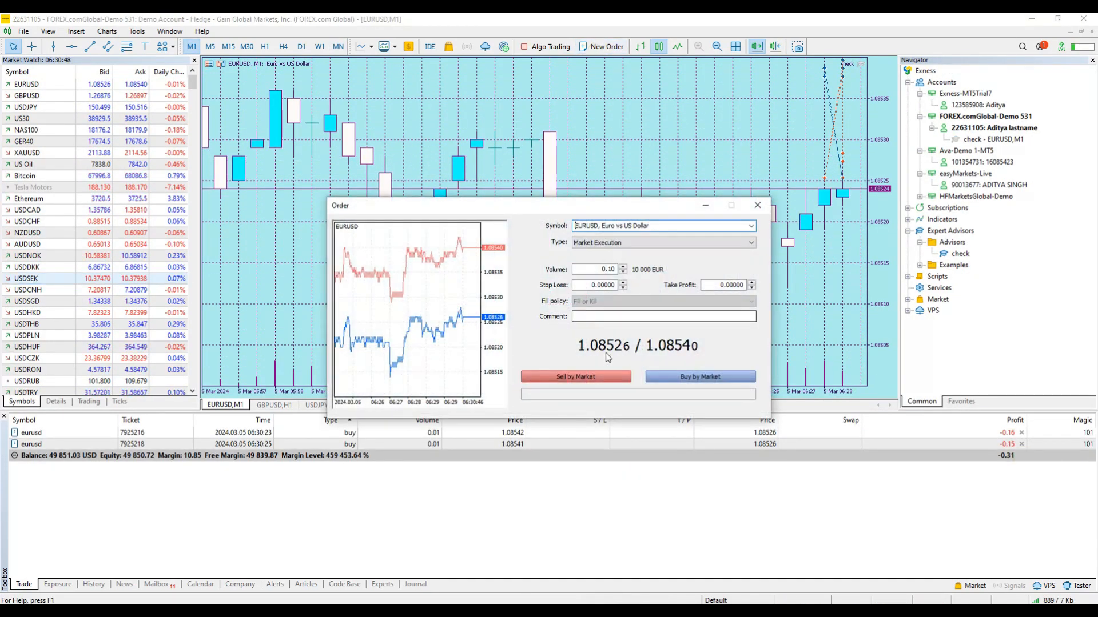
{"action": "left_click", "coordinate": [589, 379]}
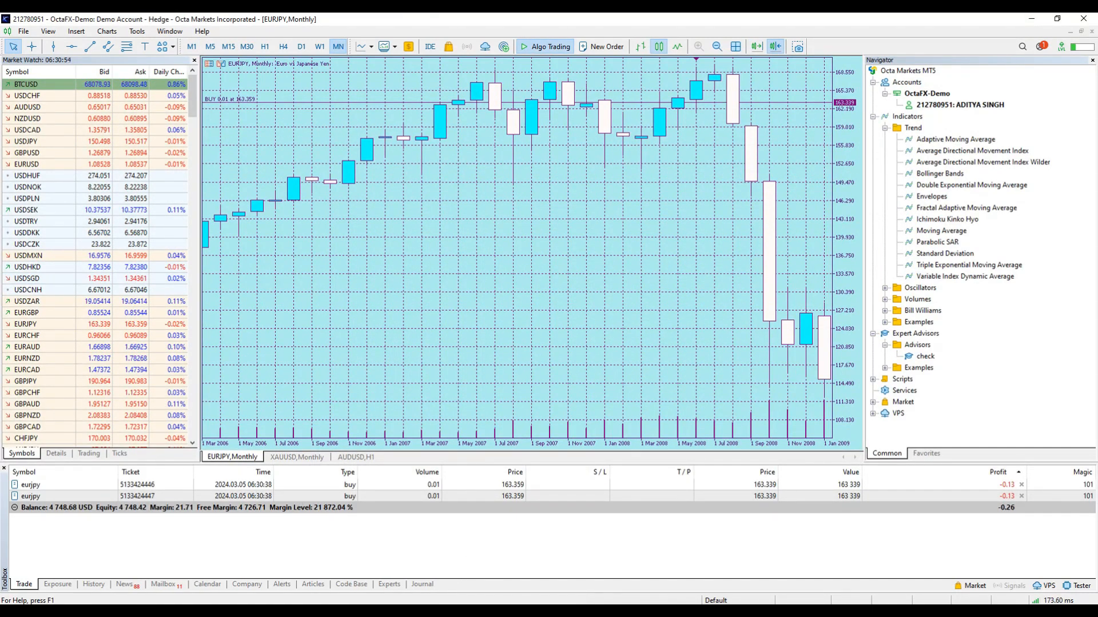
{"action": "left_click", "coordinate": [438, 566]}
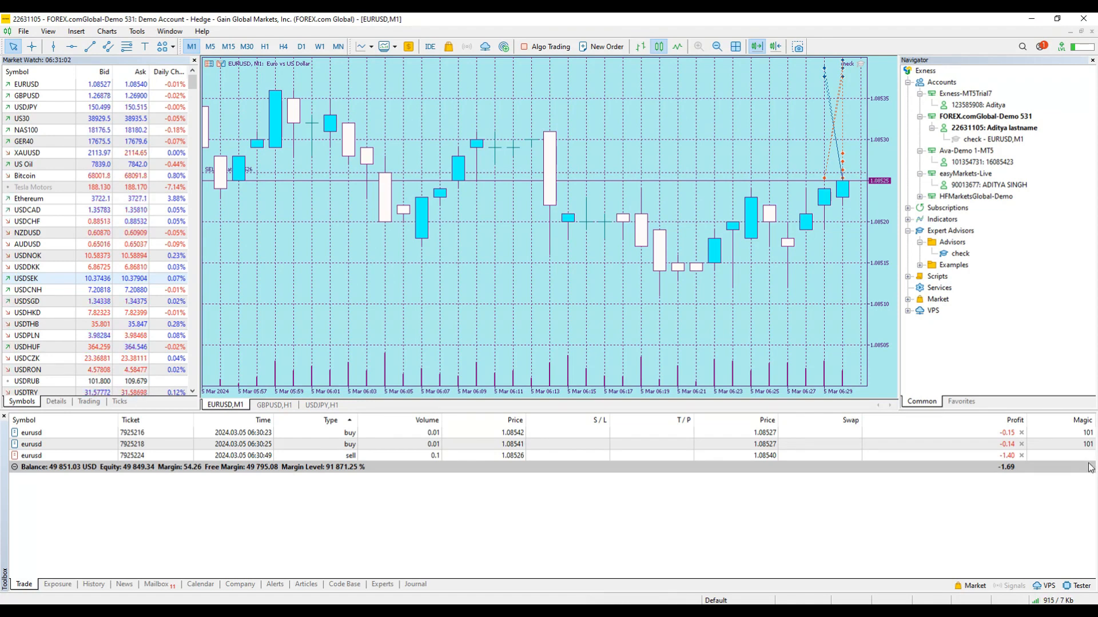
{"action": "key", "text": "alt+Tab"}
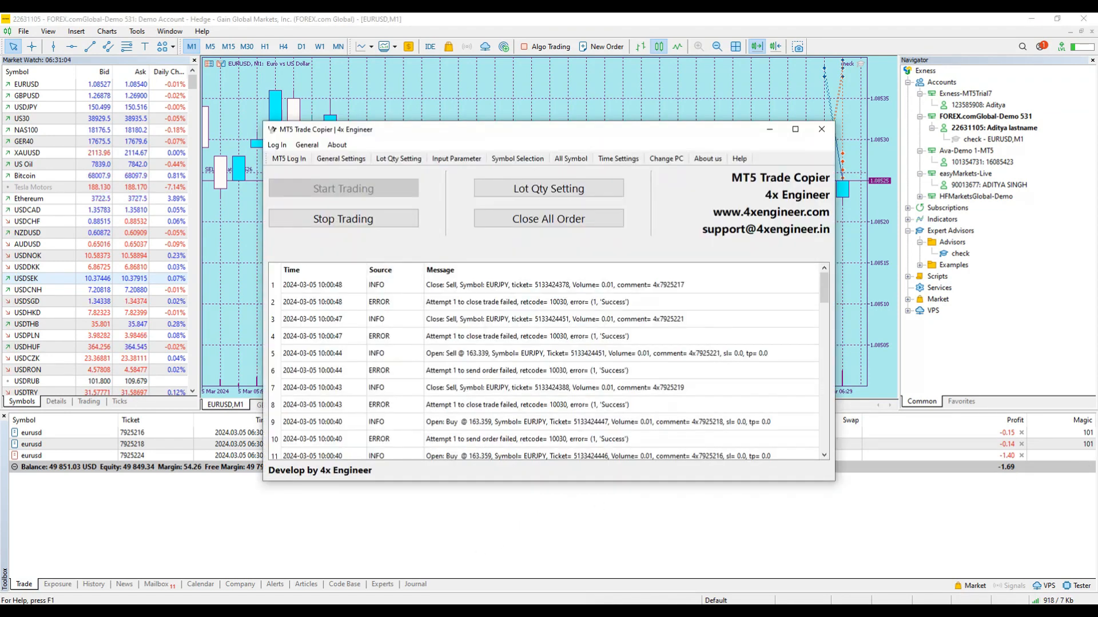